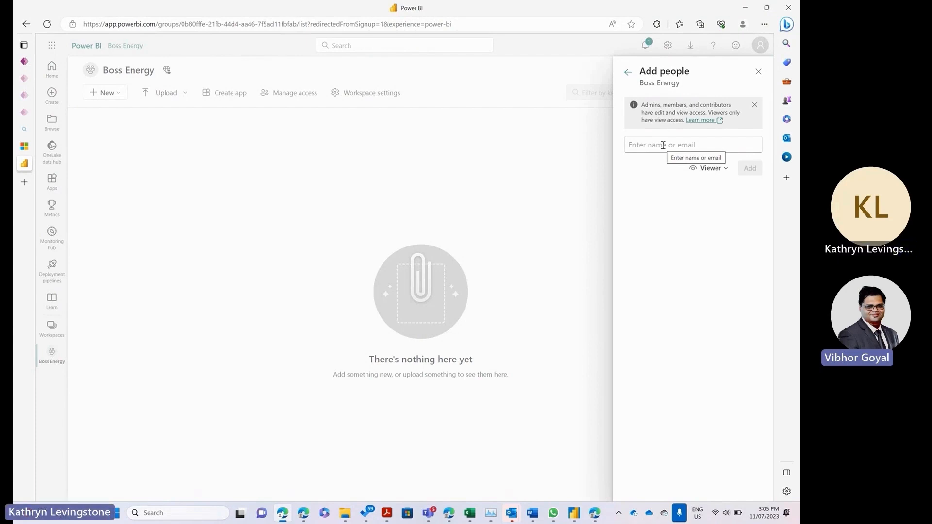
Step: Close the Add people pane, then open My workspace and look through its list of reports, datasets and dashboards
{"action": "left_click", "coordinate": [468, 134]}
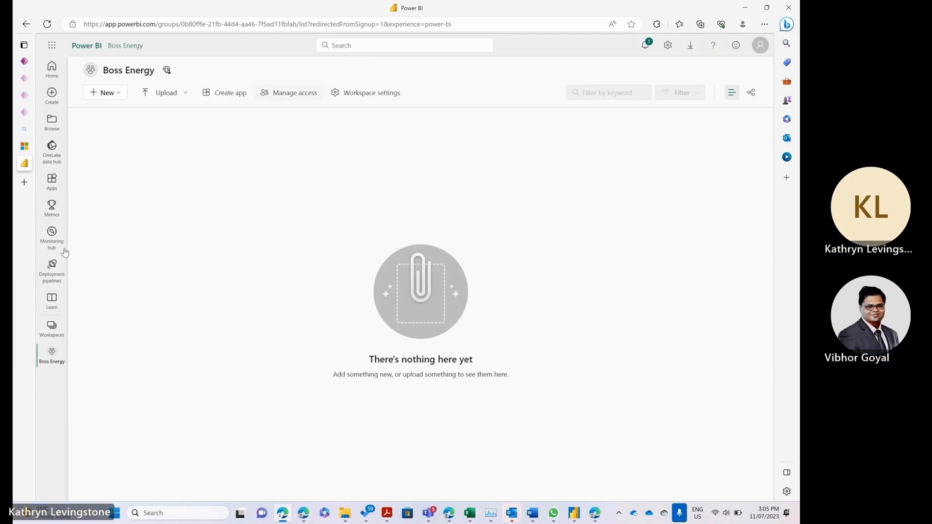
{"action": "left_click", "coordinate": [47, 323]}
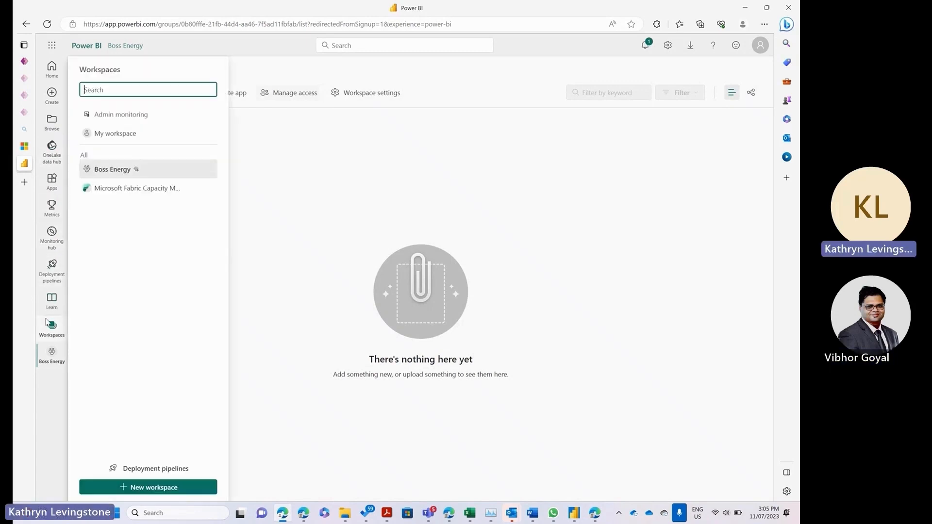
{"action": "left_click", "coordinate": [119, 142]}
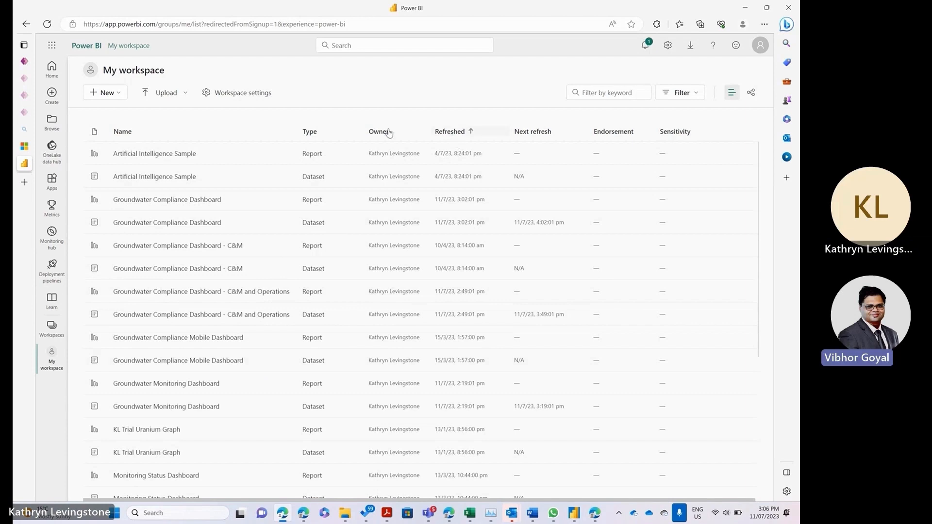
{"action": "scroll", "coordinate": [245, 387], "scroll_direction": "down", "scroll_amount": 3}
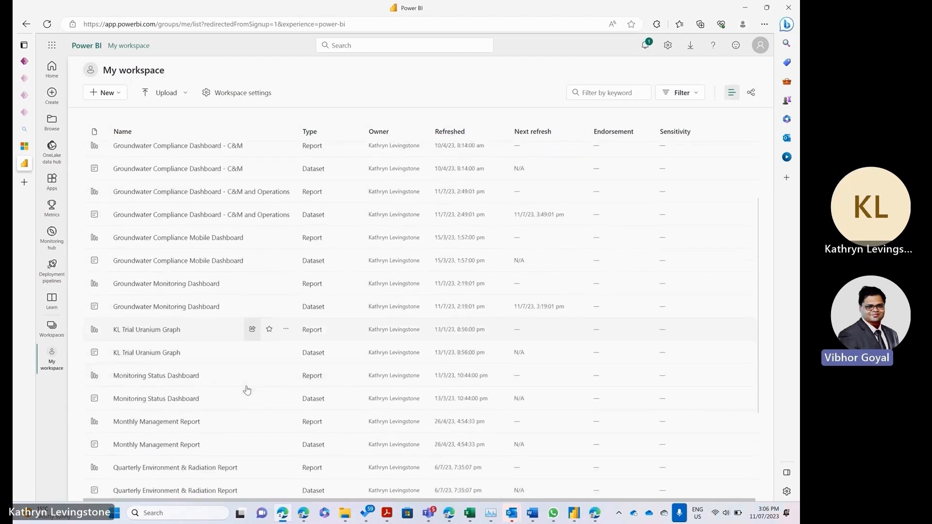
{"action": "scroll", "coordinate": [247, 390], "scroll_direction": "down", "scroll_amount": 4}
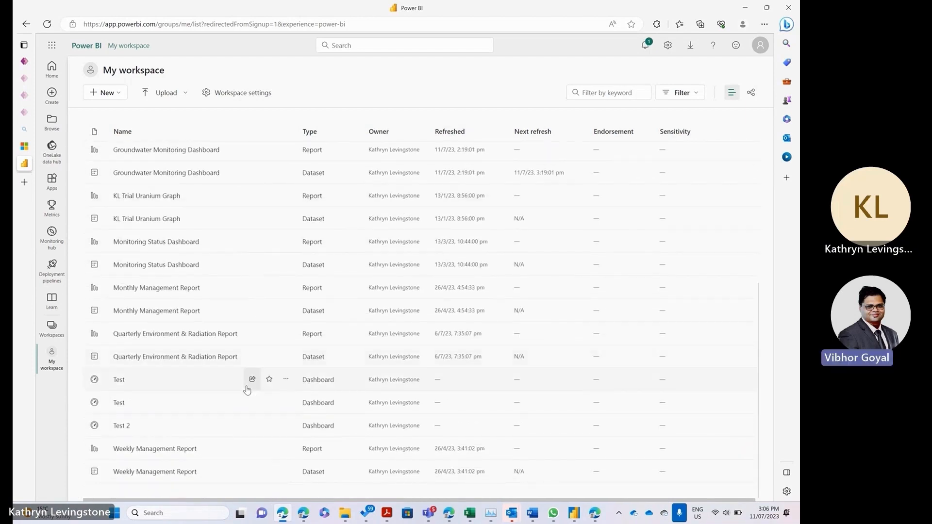
{"action": "scroll", "coordinate": [247, 390], "scroll_direction": "up", "scroll_amount": 3}
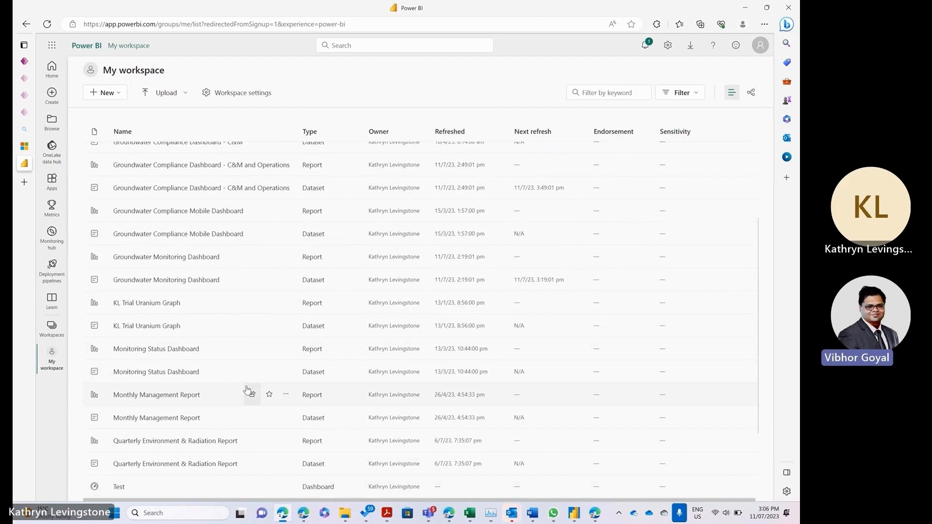
{"action": "scroll", "coordinate": [247, 390], "scroll_direction": "up", "scroll_amount": 3}
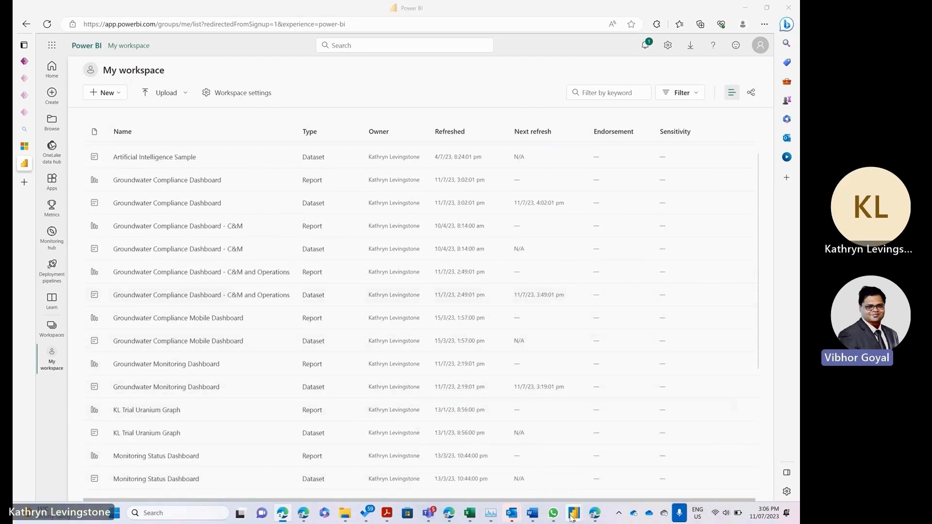
Step: Switch to Power BI Desktop, save the Groundwater Monitoring Dashboard - Mobile View report and publish it to the Boss Energy workspace
{"action": "mouse_move", "coordinate": [574, 513]}
{"action": "left_click", "coordinate": [556, 442]}
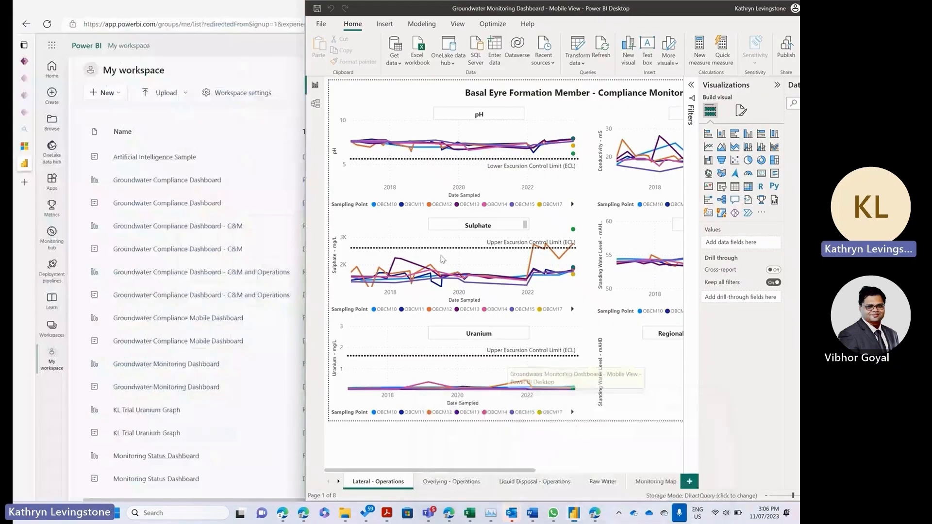
{"action": "left_click", "coordinate": [322, 24]}
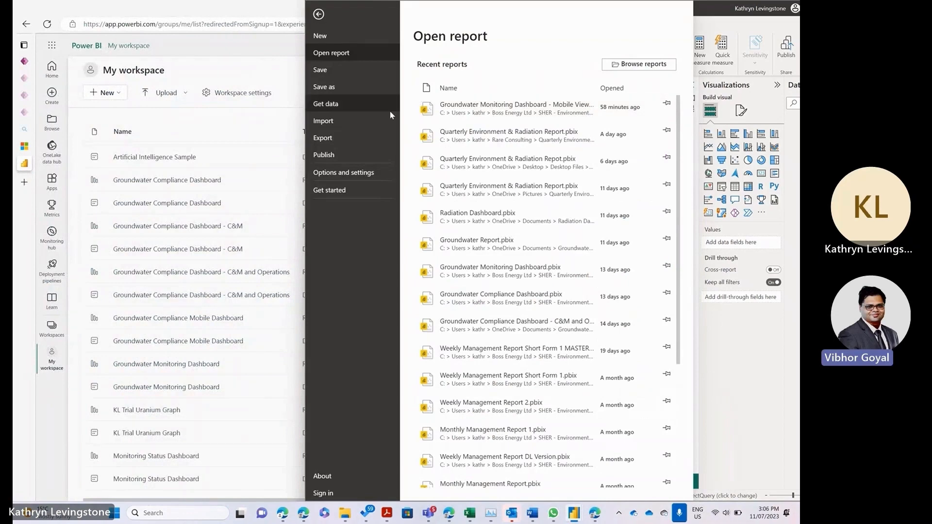
{"action": "left_click", "coordinate": [324, 155]}
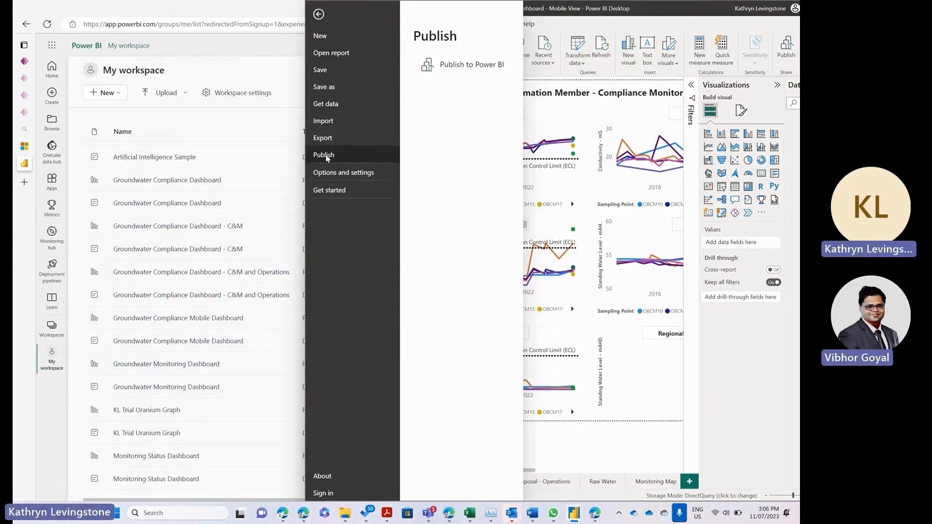
{"action": "left_click", "coordinate": [465, 67]}
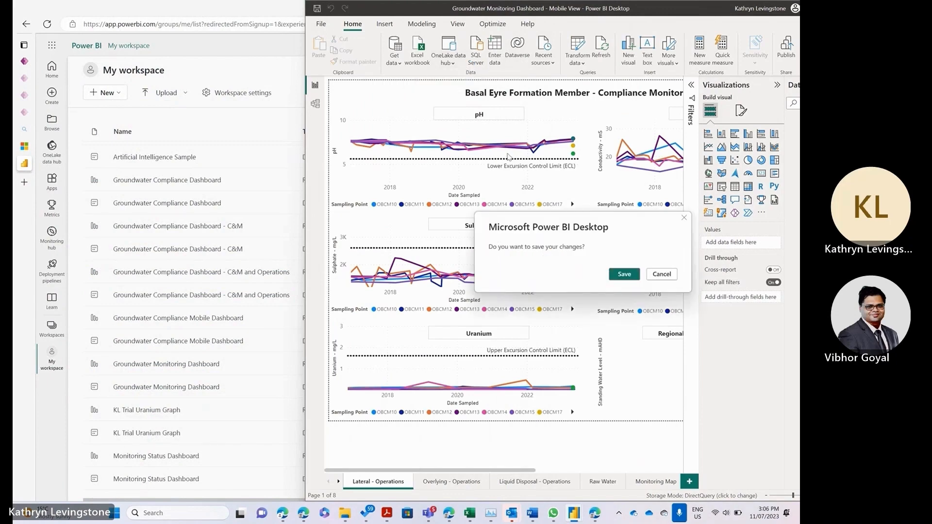
{"action": "left_click", "coordinate": [623, 274]}
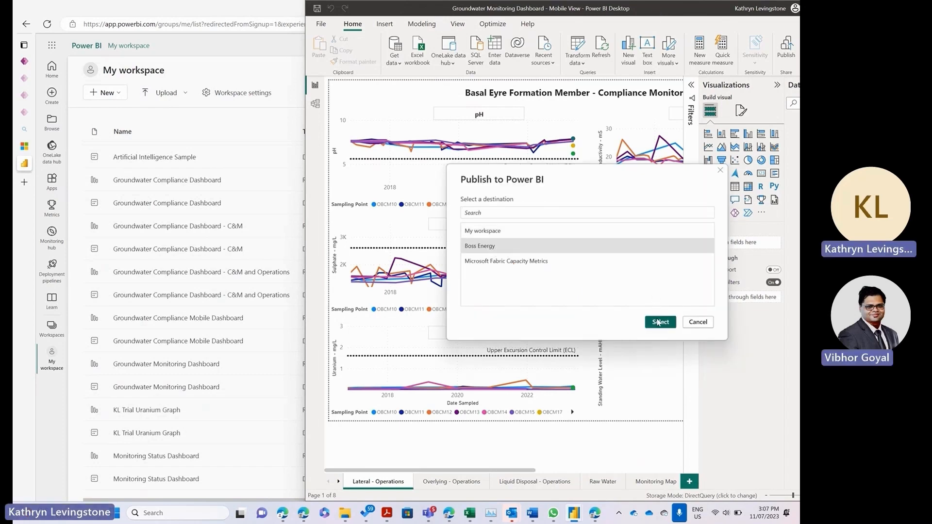
{"action": "left_click", "coordinate": [658, 322]}
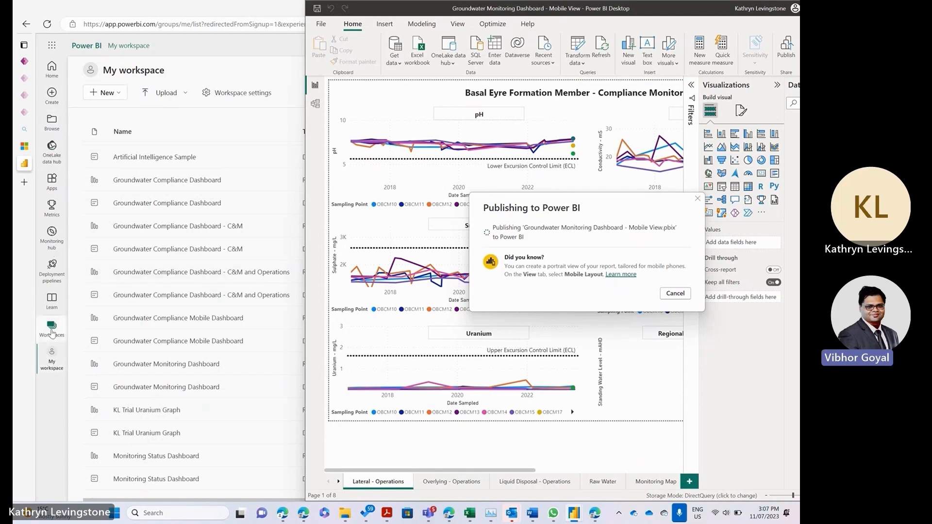
Step: In the Power BI service's Boss Energy workspace, open the published dataset with Analyze in Excel and allow the workbook's queries to run
{"action": "left_click", "coordinate": [52, 332]}
{"action": "left_click", "coordinate": [107, 170]}
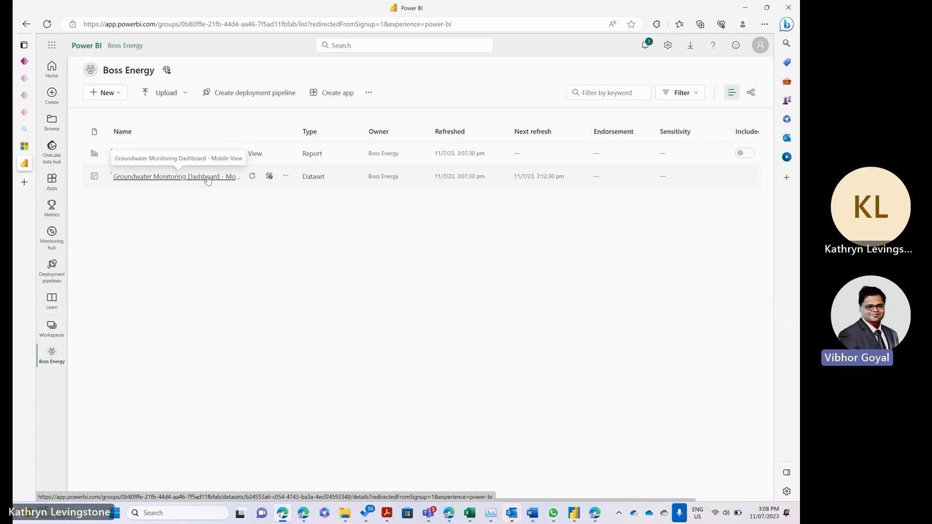
{"action": "left_click", "coordinate": [286, 177]}
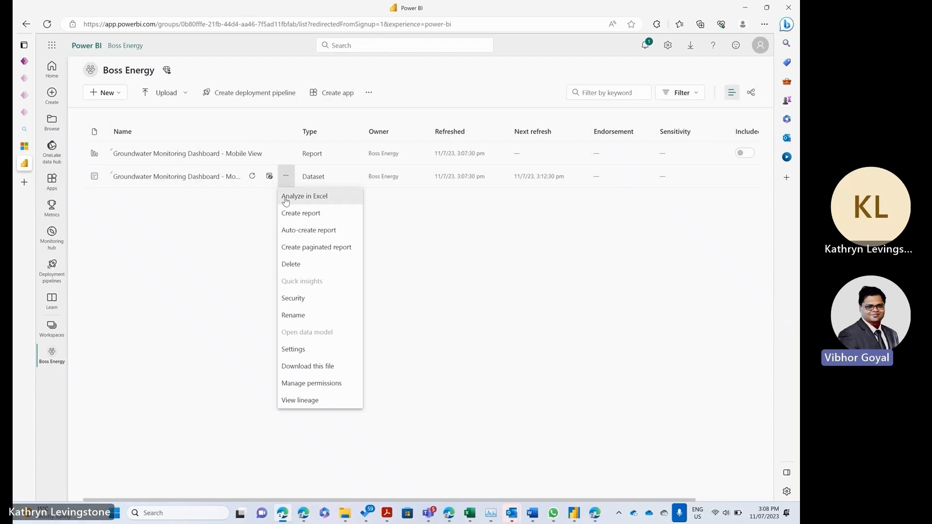
{"action": "left_click", "coordinate": [285, 198]}
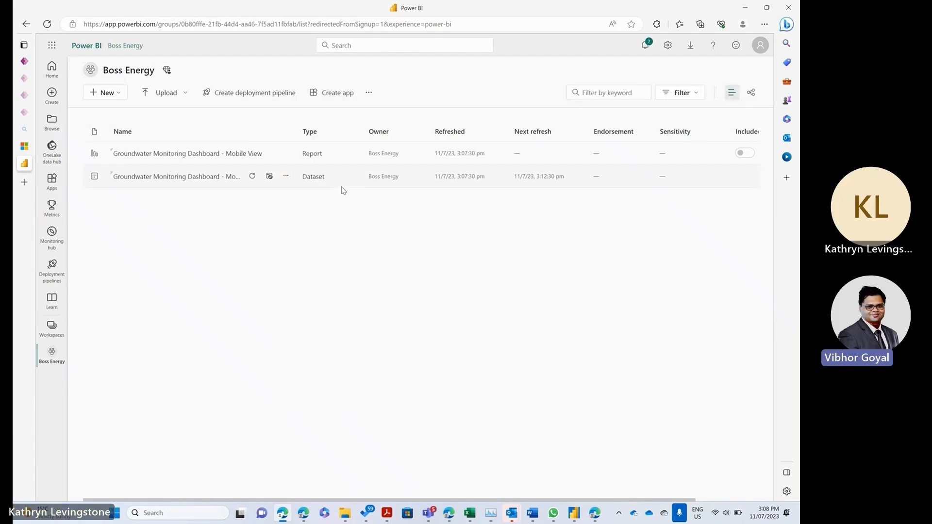
{"action": "left_click", "coordinate": [613, 120]}
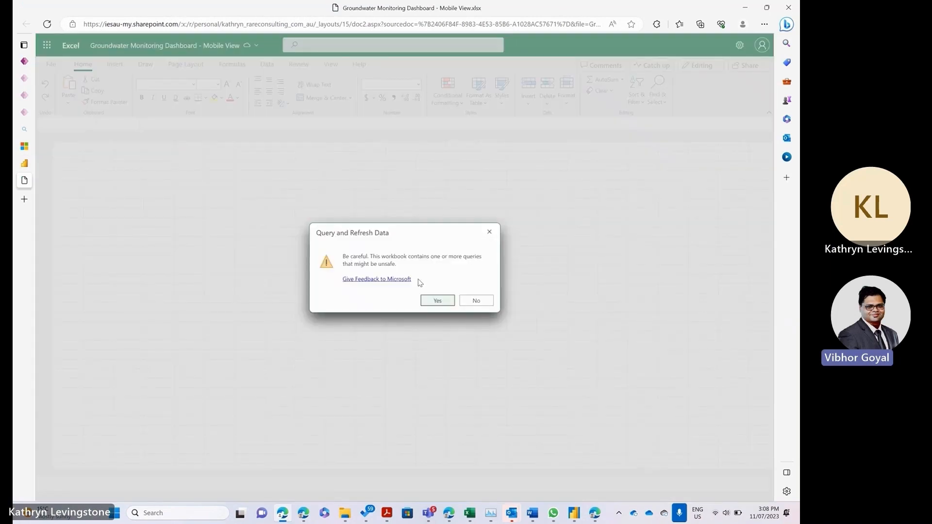
{"action": "left_click", "coordinate": [438, 302]}
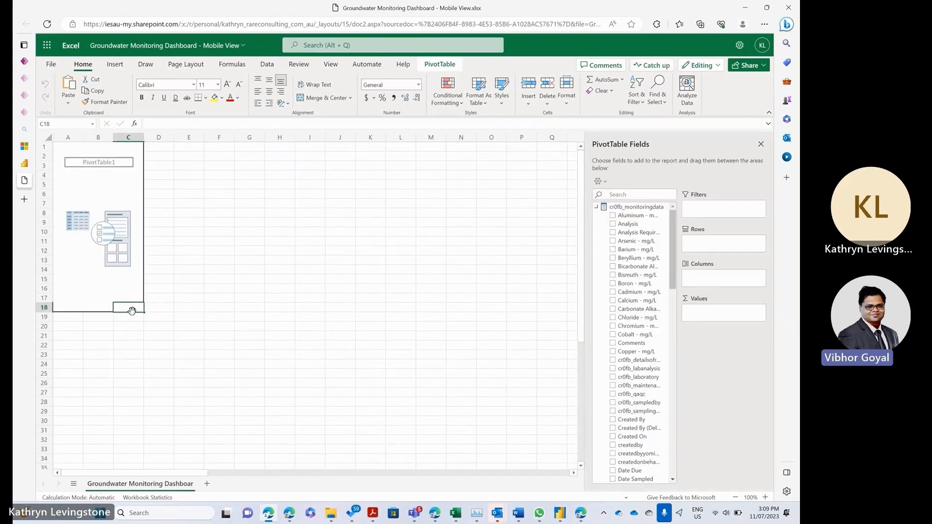
Step: Try the Analysis and Chloride - mg/L fields as rows in the PivotTable and clear both again
{"action": "left_click", "coordinate": [314, 315]}
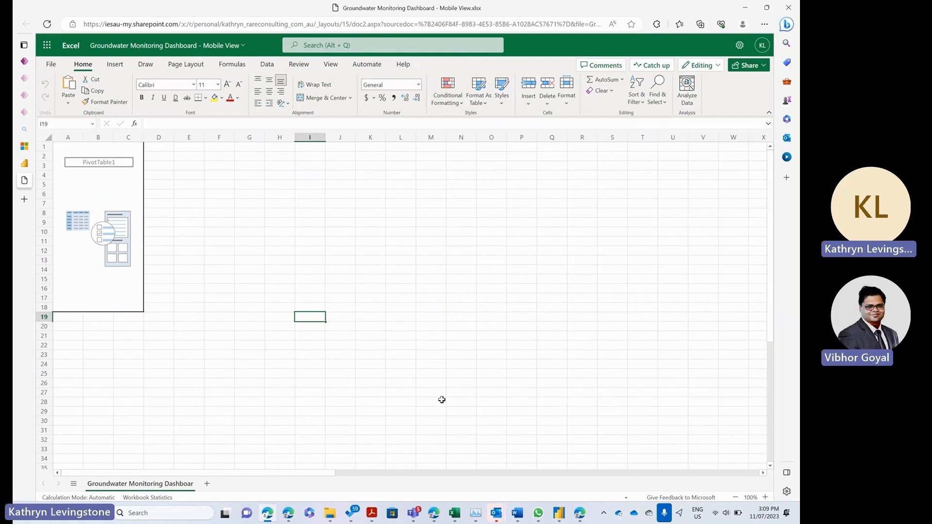
{"action": "left_click", "coordinate": [100, 270]}
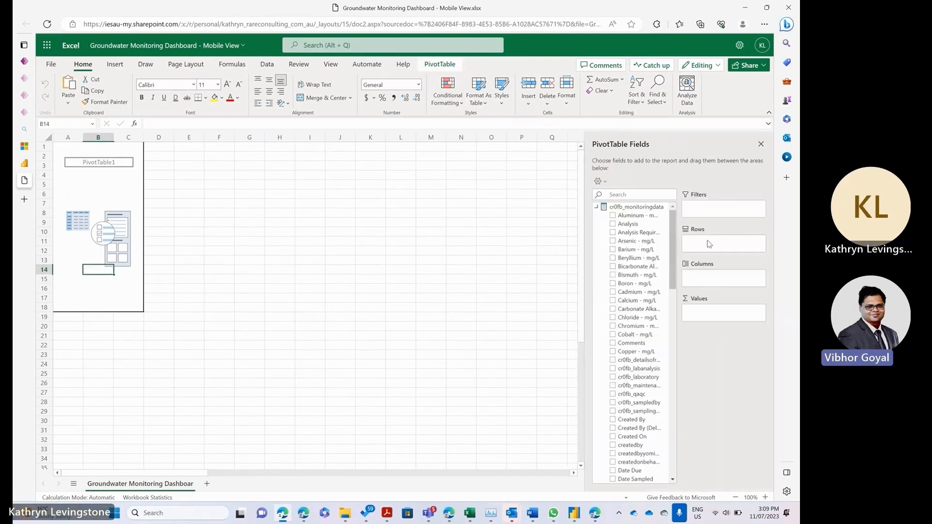
{"action": "left_click", "coordinate": [612, 224]}
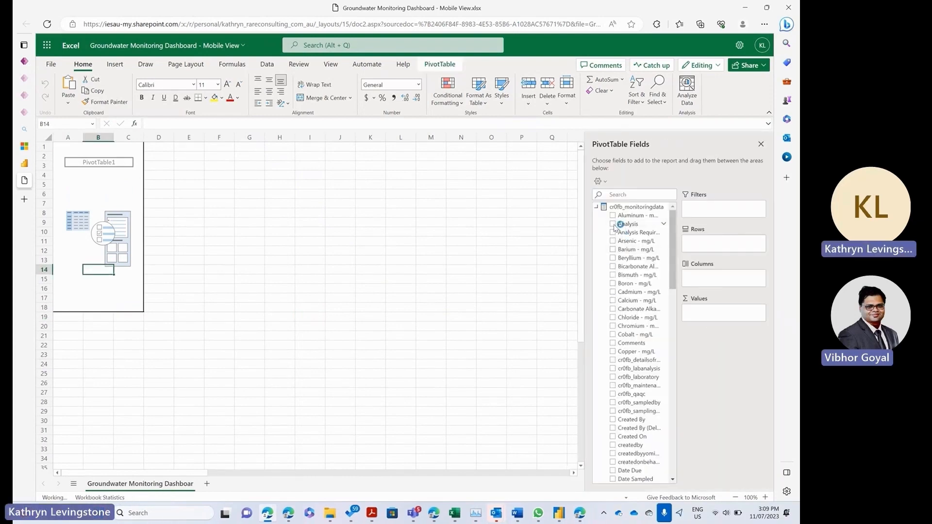
{"action": "left_click", "coordinate": [612, 319]}
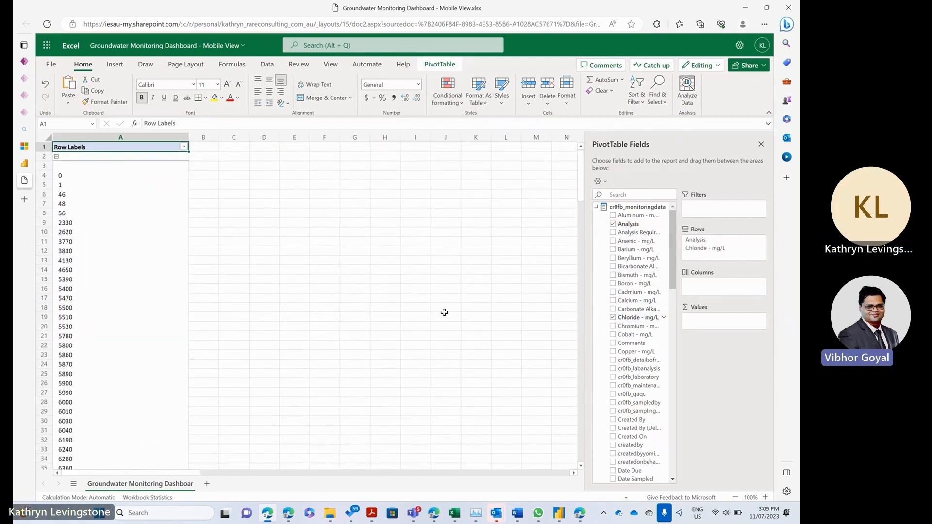
{"action": "left_click", "coordinate": [613, 225]}
{"action": "left_click", "coordinate": [612, 318]}
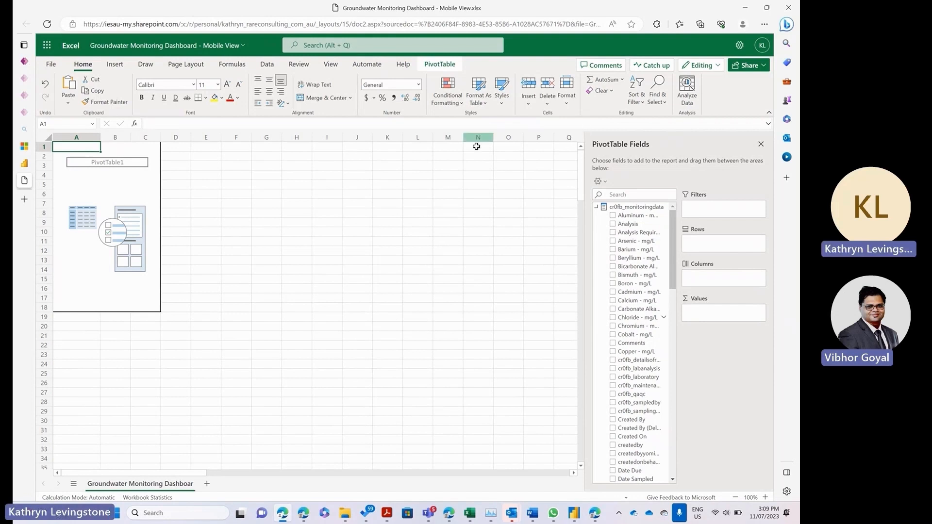
Step: Return to the Boss Energy workspace in Power BI and open the settings of the Groundwater Monitoring Dashboard - Mobile View dataset
{"action": "left_click", "coordinate": [24, 163]}
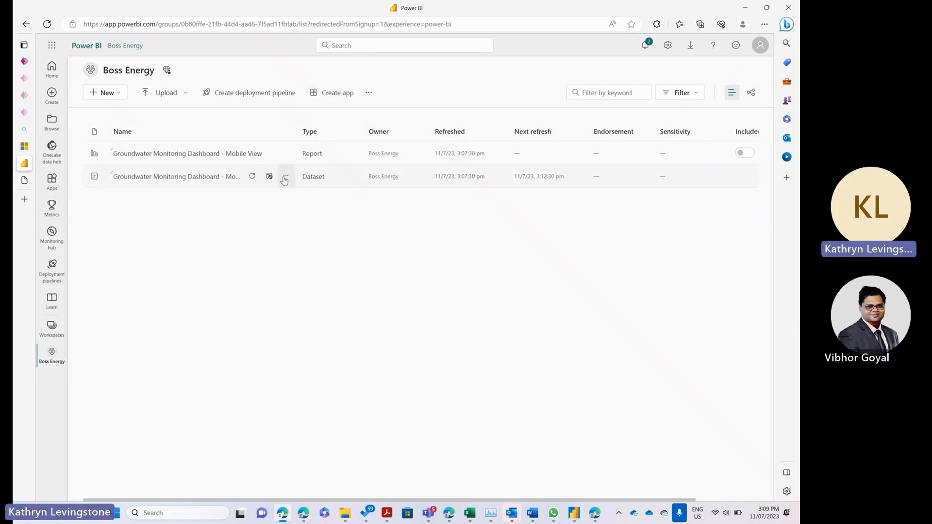
{"action": "left_click", "coordinate": [286, 177]}
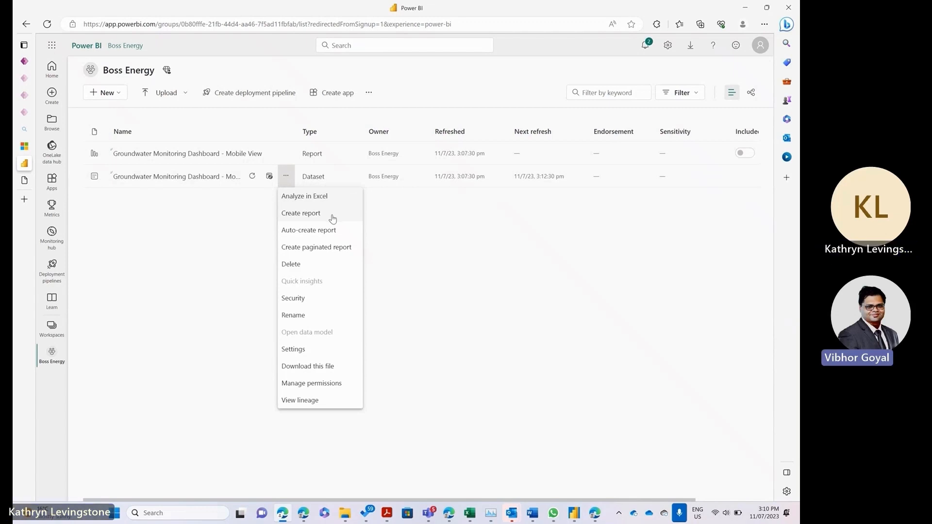
{"action": "left_click", "coordinate": [290, 350]}
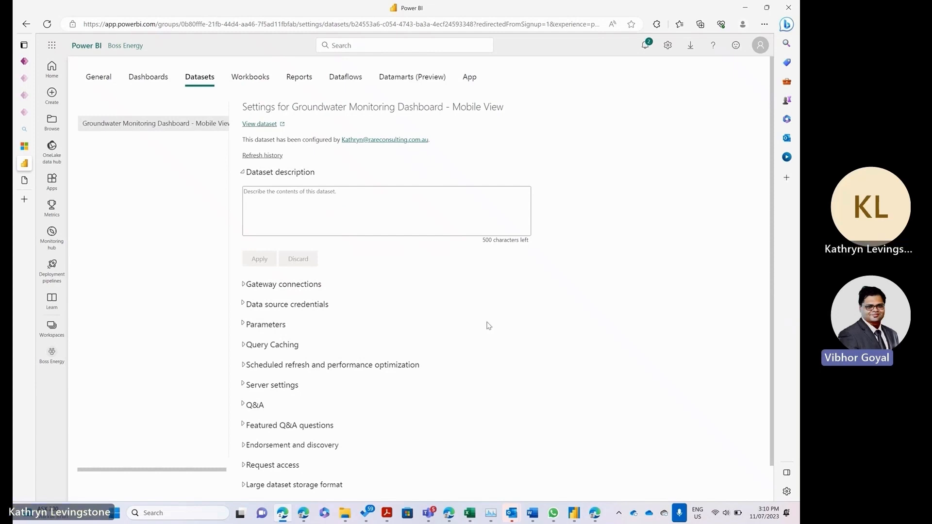
Step: Examine the dataset's gateway connections, its CommonDataService credential configuration and its parameters
{"action": "left_click", "coordinate": [244, 285]}
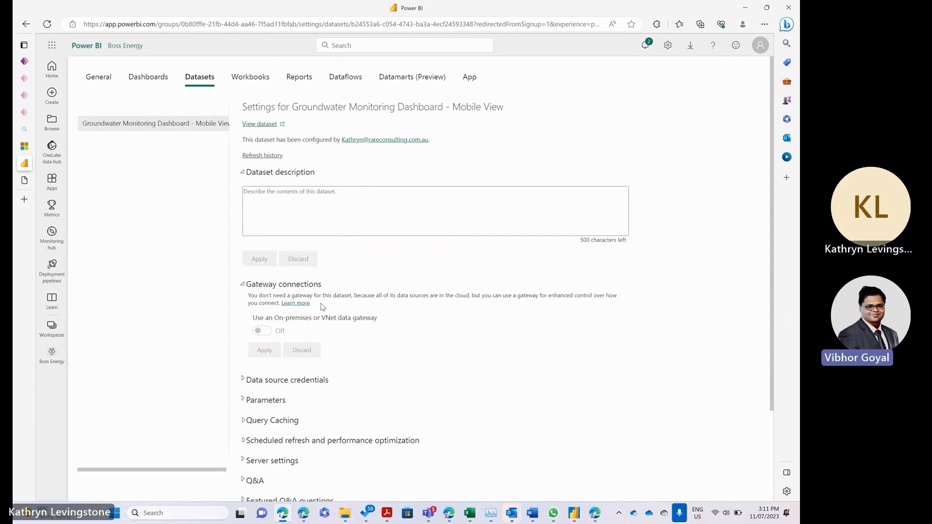
{"action": "left_click", "coordinate": [243, 380]}
{"action": "scroll", "coordinate": [243, 378], "scroll_direction": "down", "scroll_amount": 2}
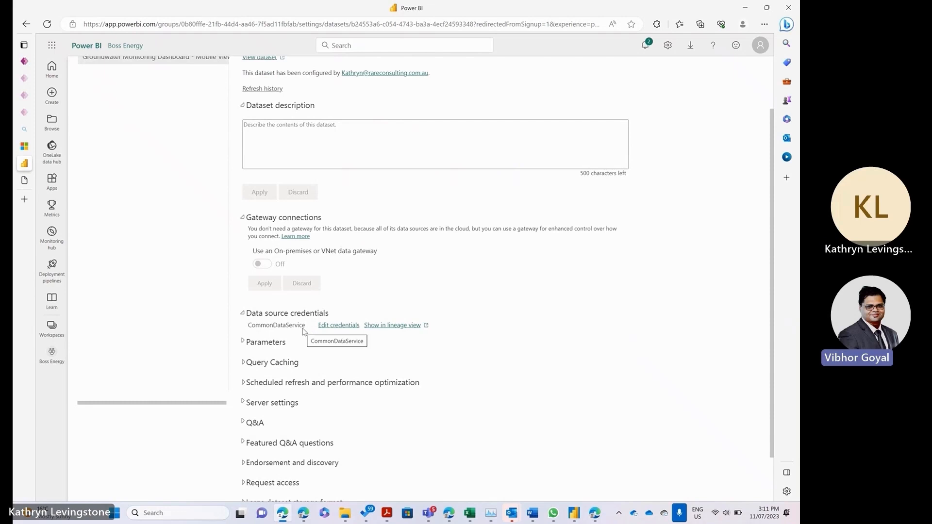
{"action": "left_click", "coordinate": [322, 325]}
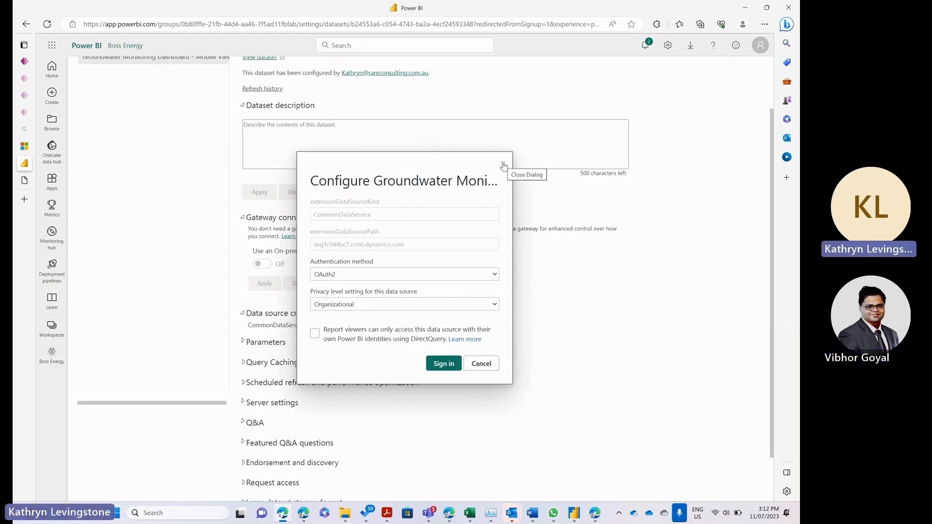
{"action": "left_click", "coordinate": [475, 364]}
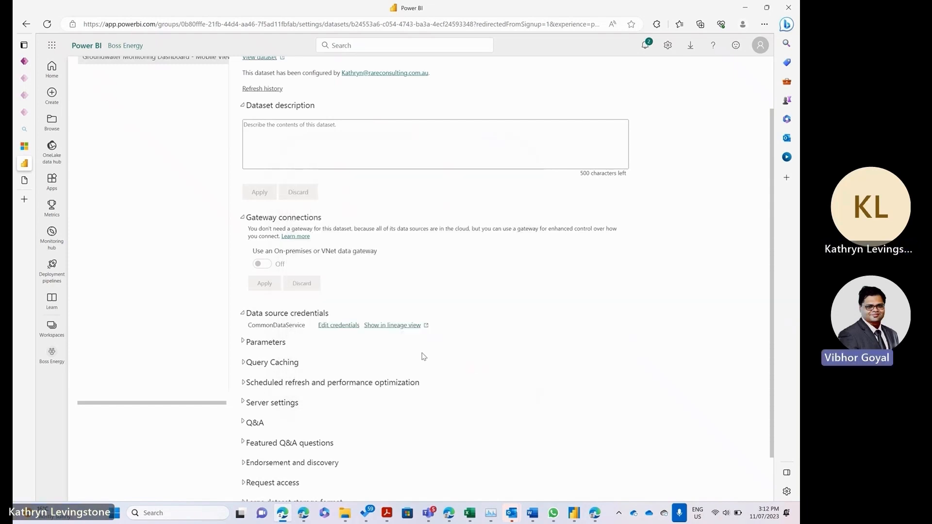
{"action": "left_click", "coordinate": [243, 343]}
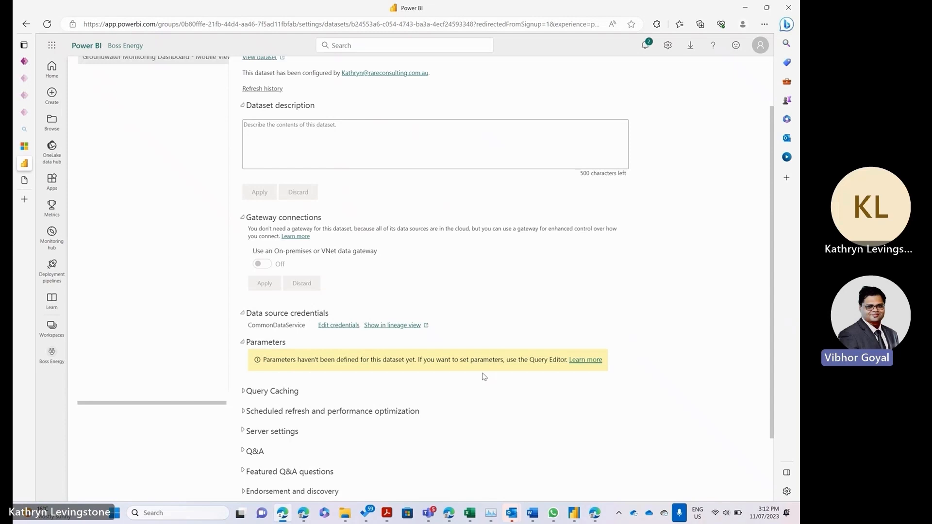
Step: Switch to the Groundwater Monitoring Dashboard - Mobile View report in Power BI Desktop, dismiss the publishing message and open its data in Power Query Editor
{"action": "left_click", "coordinate": [571, 514]}
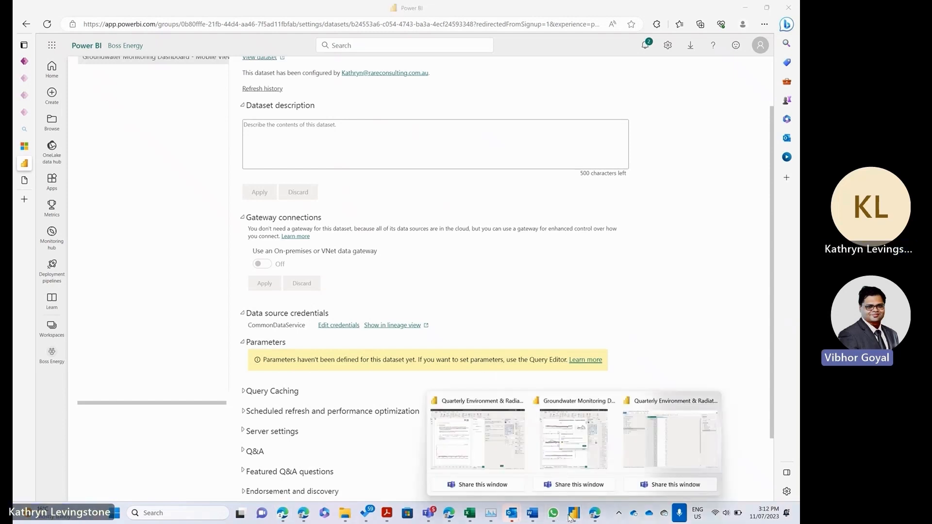
{"action": "left_click", "coordinate": [541, 453]}
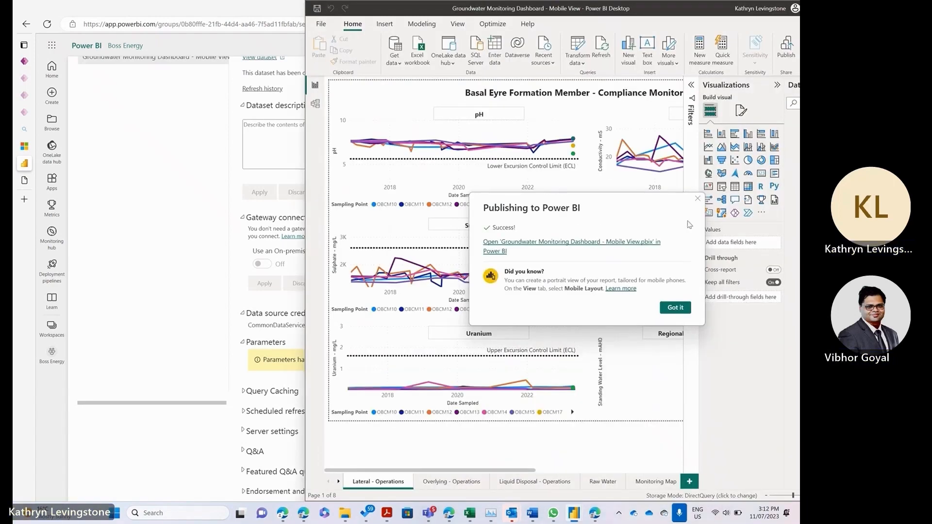
{"action": "left_click", "coordinate": [697, 199]}
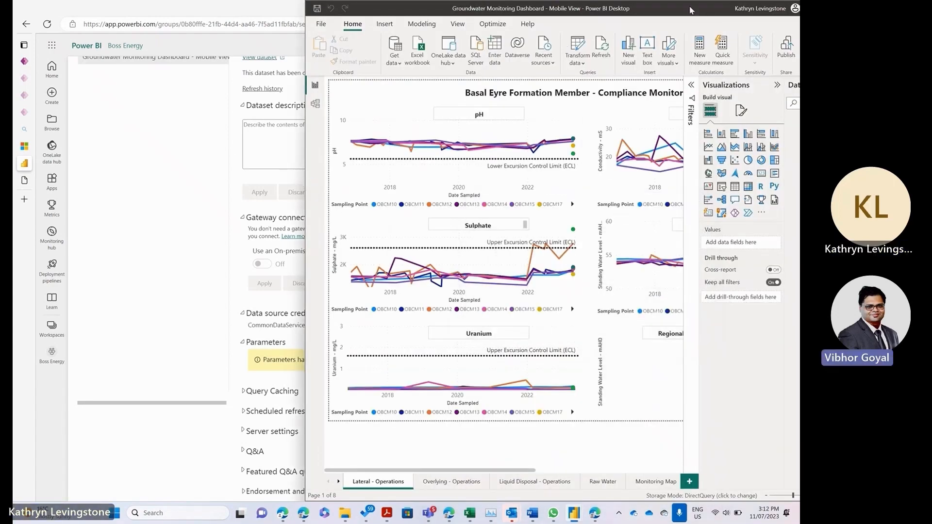
{"action": "left_click_drag", "start_coordinate": [707, 13], "coordinate": [512, 13]}
{"action": "left_click", "coordinate": [380, 55]}
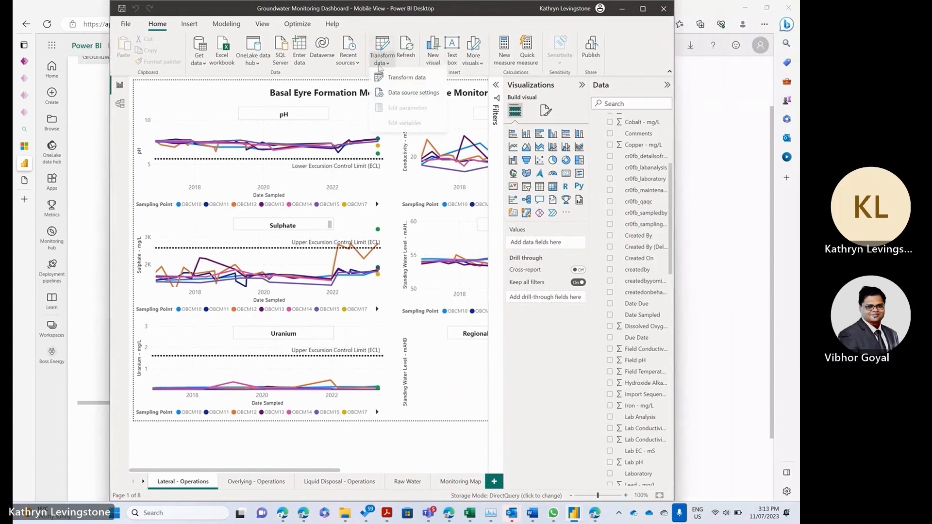
{"action": "left_click", "coordinate": [383, 75]}
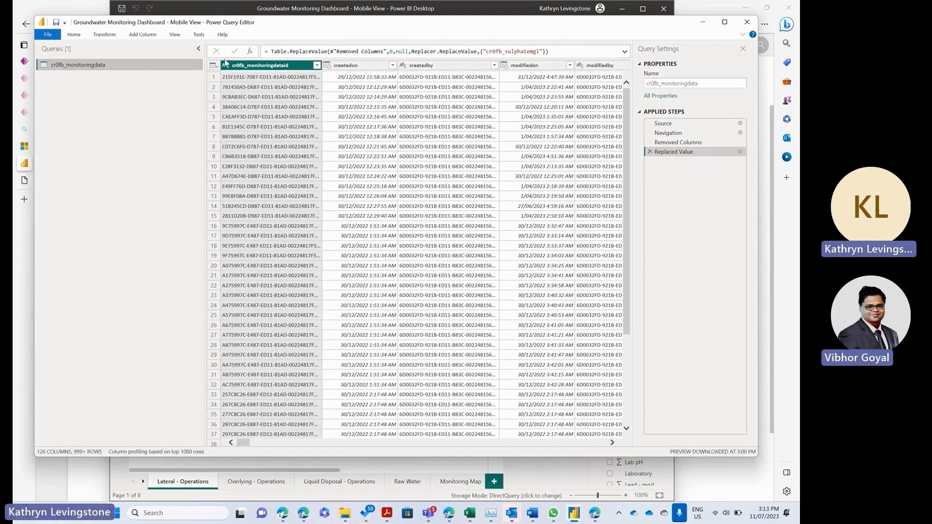
Step: Keep the minimised Power Query Editor ribbon expanded with the Home commands showing
{"action": "left_click", "coordinate": [104, 35]}
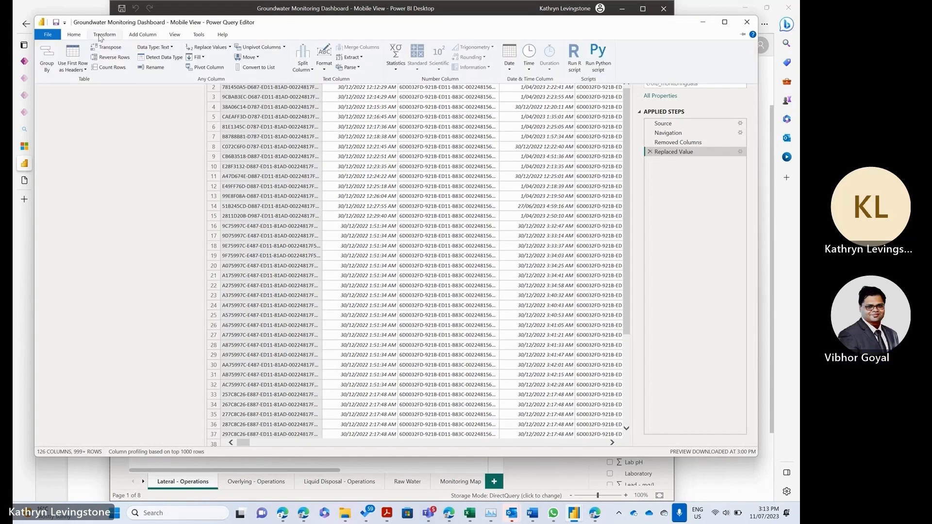
{"action": "left_click", "coordinate": [73, 35]}
{"action": "left_click", "coordinate": [73, 34]}
{"action": "left_click", "coordinate": [73, 35]}
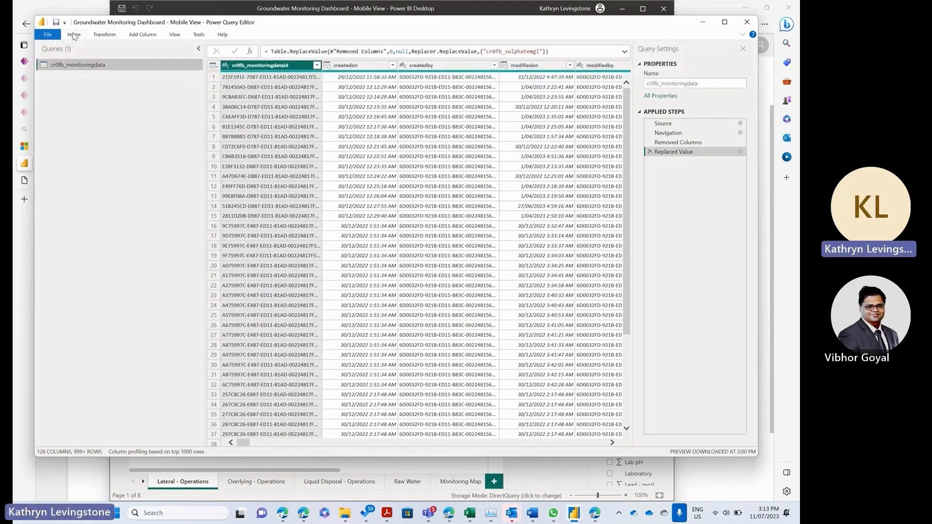
{"action": "left_click", "coordinate": [75, 35]}
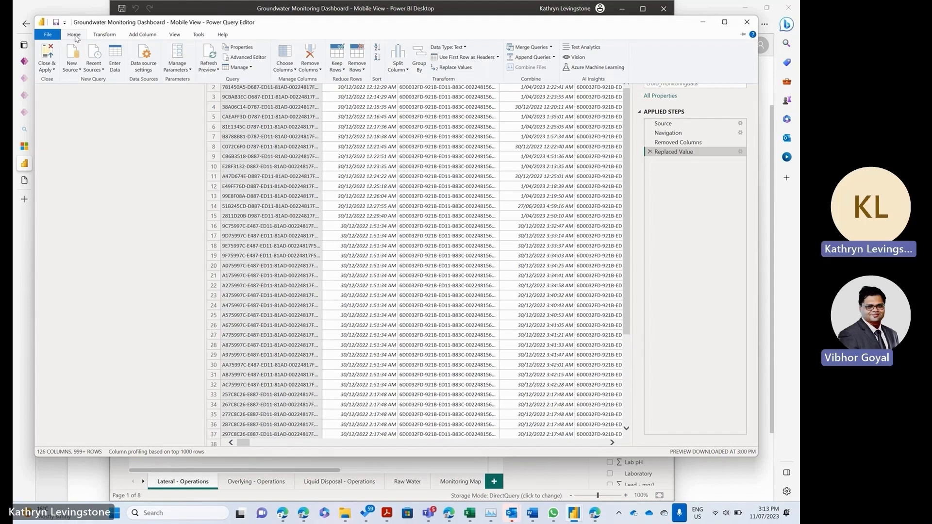
{"action": "left_click", "coordinate": [76, 38]}
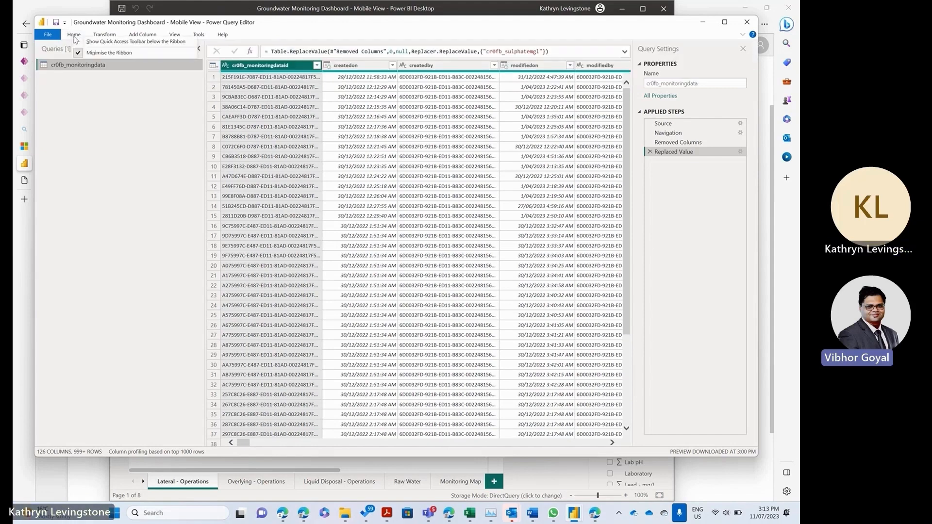
{"action": "left_click", "coordinate": [73, 38]}
{"action": "double_click", "coordinate": [73, 38]}
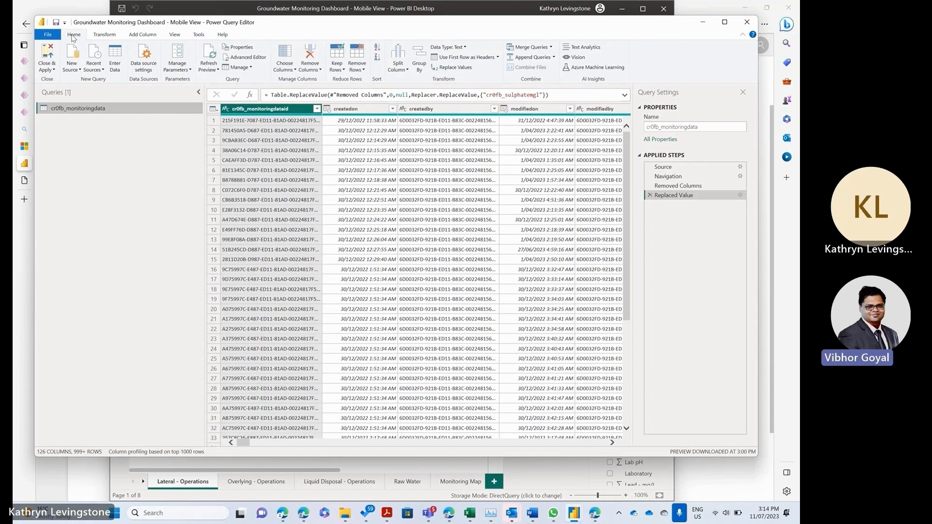
Step: View the report's existing parameters in Manage Parameters and close the dialog without changes
{"action": "left_click", "coordinate": [186, 70]}
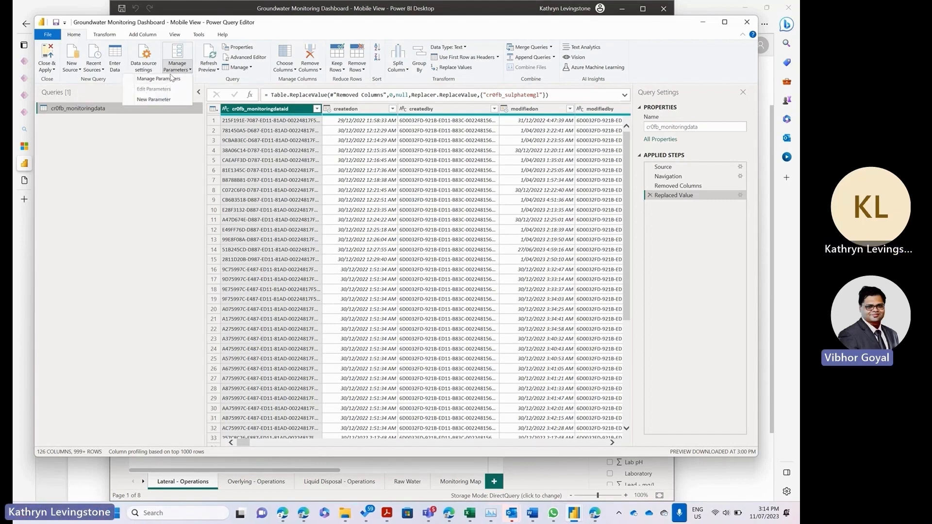
{"action": "left_click", "coordinate": [165, 81]}
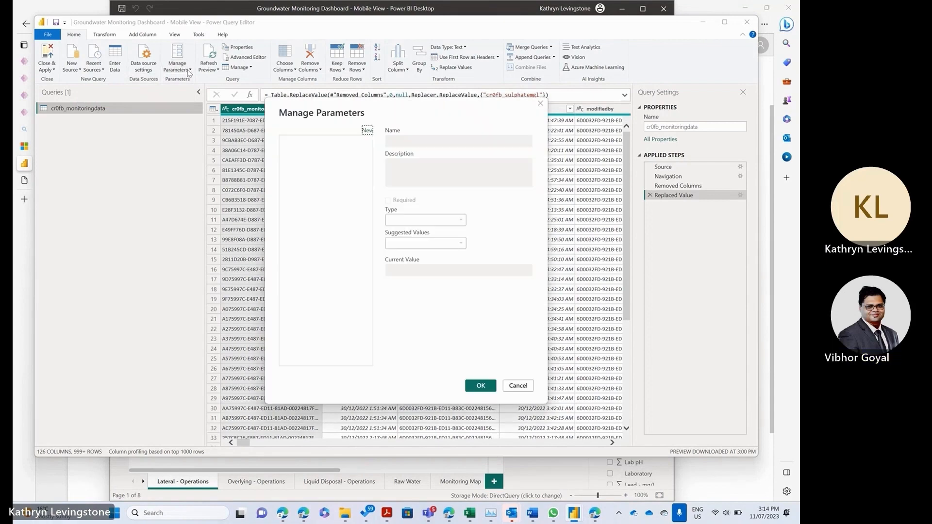
{"action": "left_click", "coordinate": [518, 386]}
Step: Try a new parameter with the name Date, clear the name and cancel the parameter
{"action": "left_click", "coordinate": [189, 70]}
{"action": "left_click", "coordinate": [179, 101]}
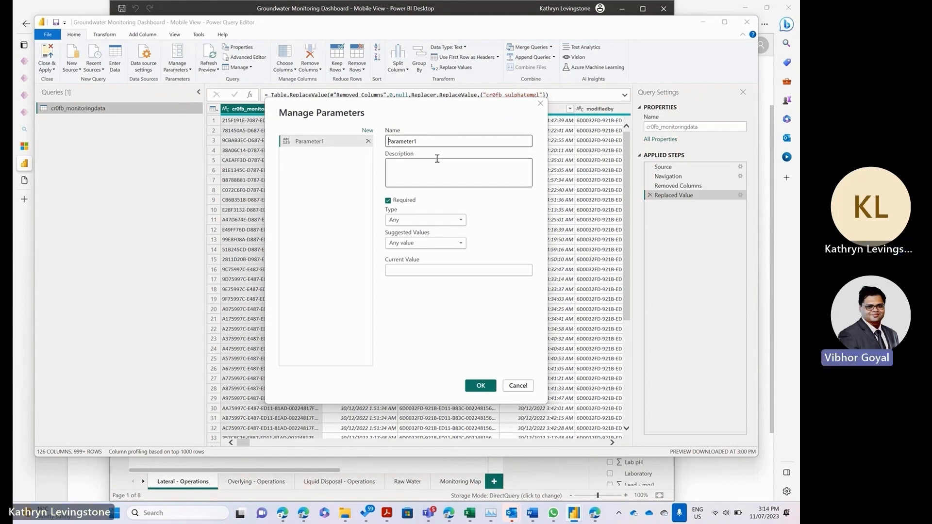
{"action": "left_click_drag", "start_coordinate": [428, 144], "coordinate": [349, 131]}
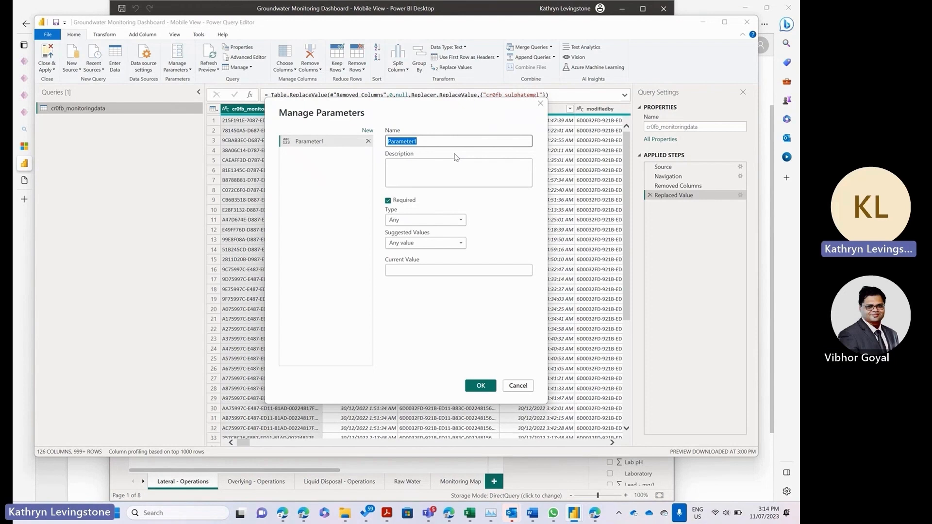
{"action": "type", "text": "Date"}
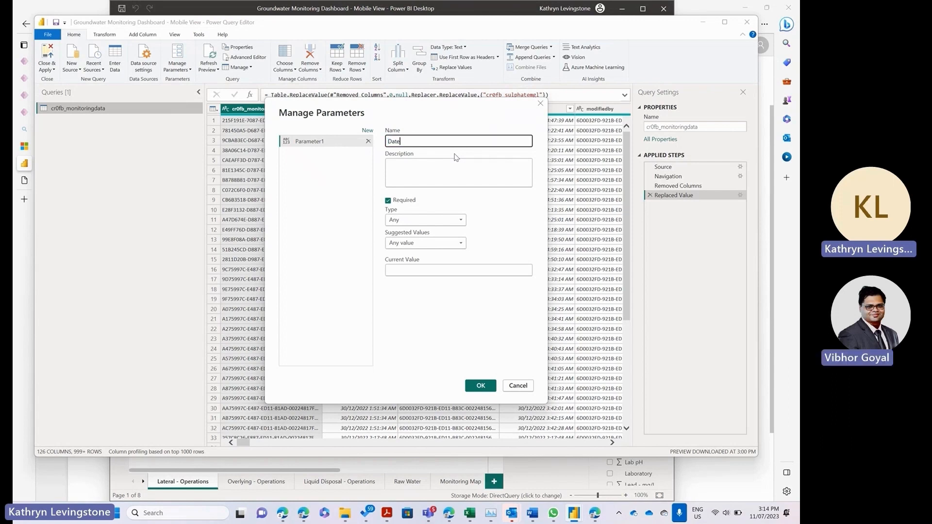
{"action": "key", "text": "BackSpace"}
{"action": "key", "text": "BackSpace"}
{"action": "key", "text": "BackSpace"}
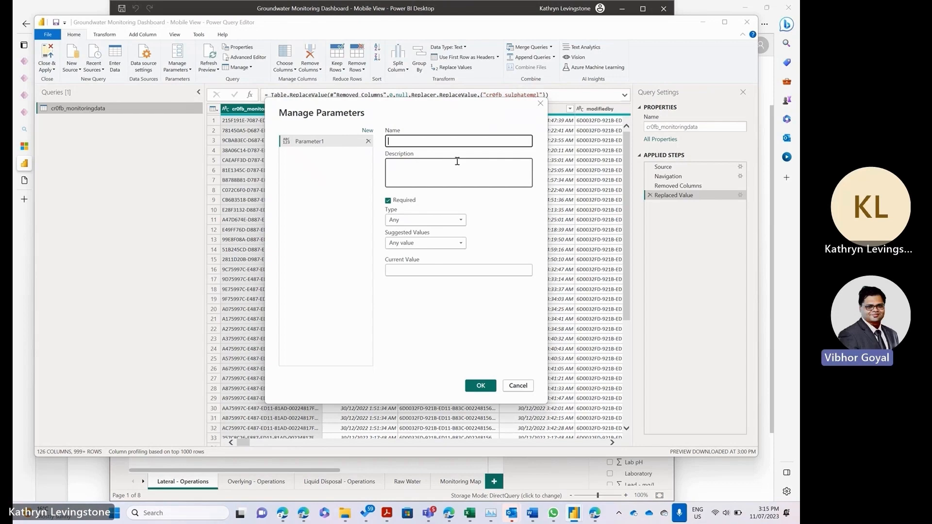
{"action": "left_click", "coordinate": [517, 385]}
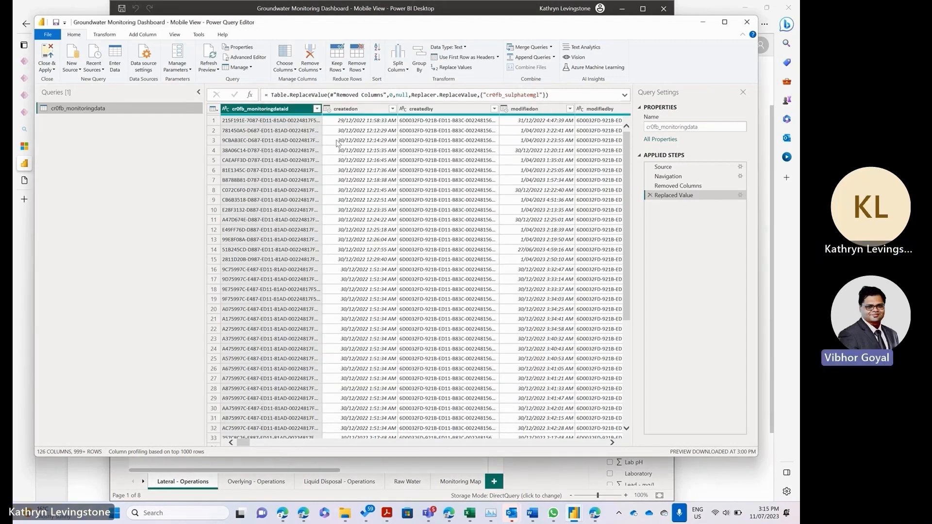
Step: Examine the cr0fb_monitoringdata query's code in the Advanced Editor and close it without changes
{"action": "left_click", "coordinate": [248, 58]}
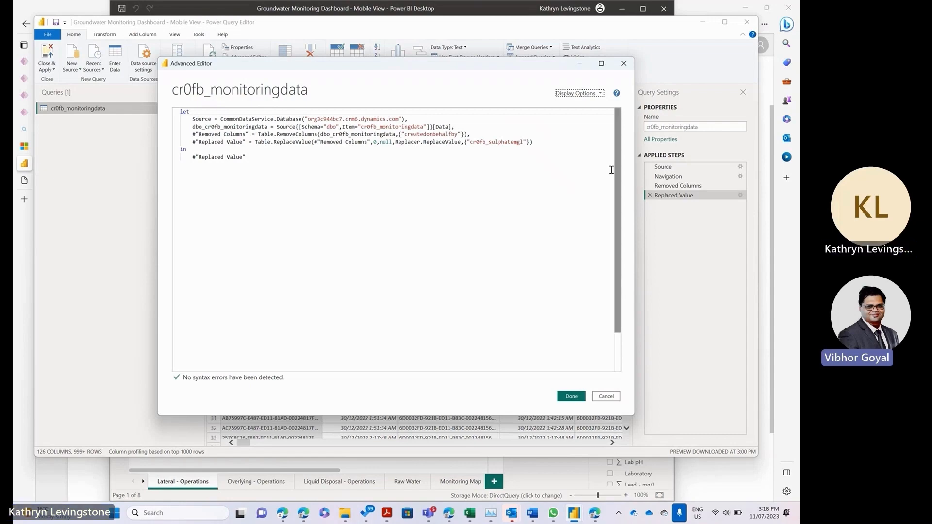
{"action": "left_click", "coordinate": [623, 63]}
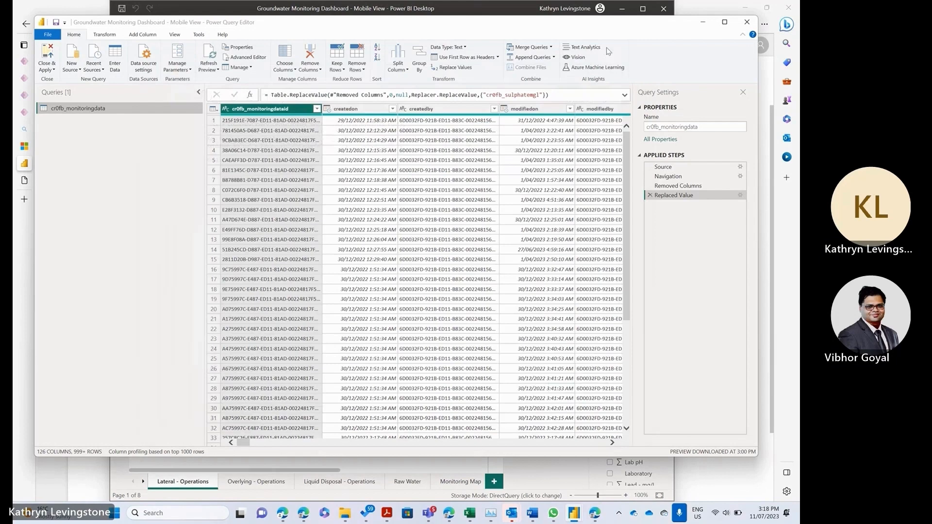
Step: Return to the browser and look through the open Power Apps Solutions, Honeymoon - Field Data Entry App and Monitoring Data pages
{"action": "key", "text": "alt+Tab"}
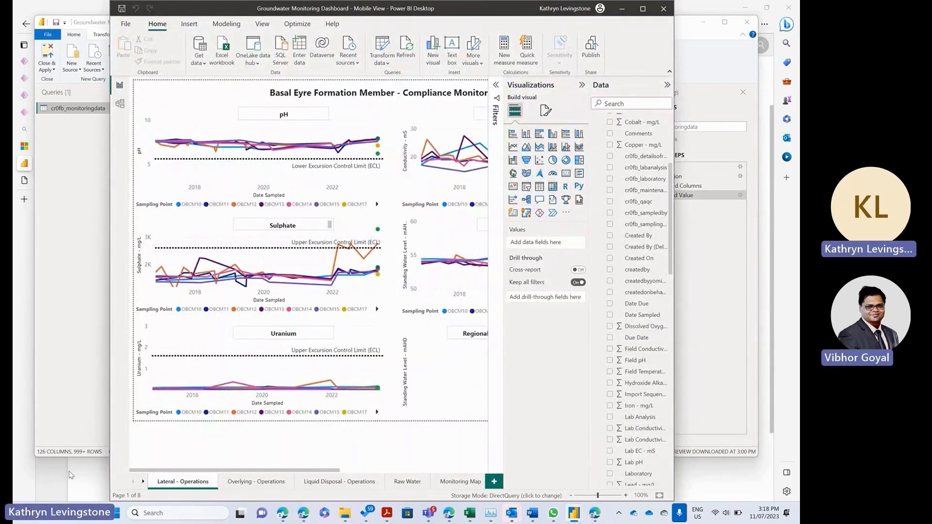
{"action": "left_click", "coordinate": [45, 482]}
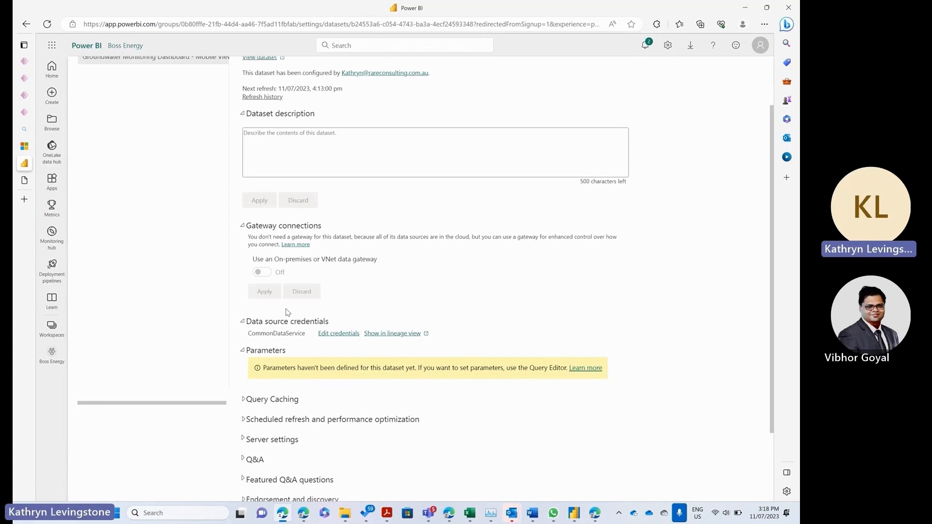
{"action": "left_click", "coordinate": [26, 62]}
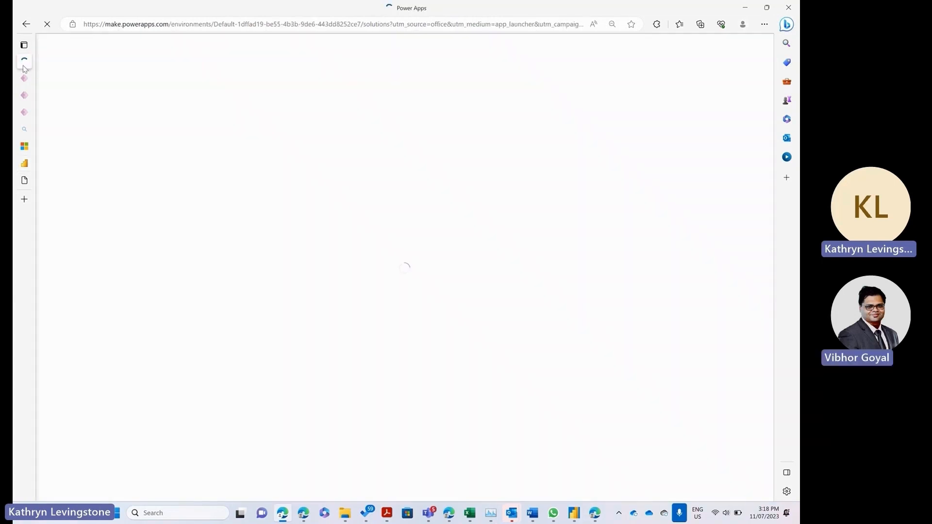
{"action": "mouse_move", "coordinate": [24, 79]}
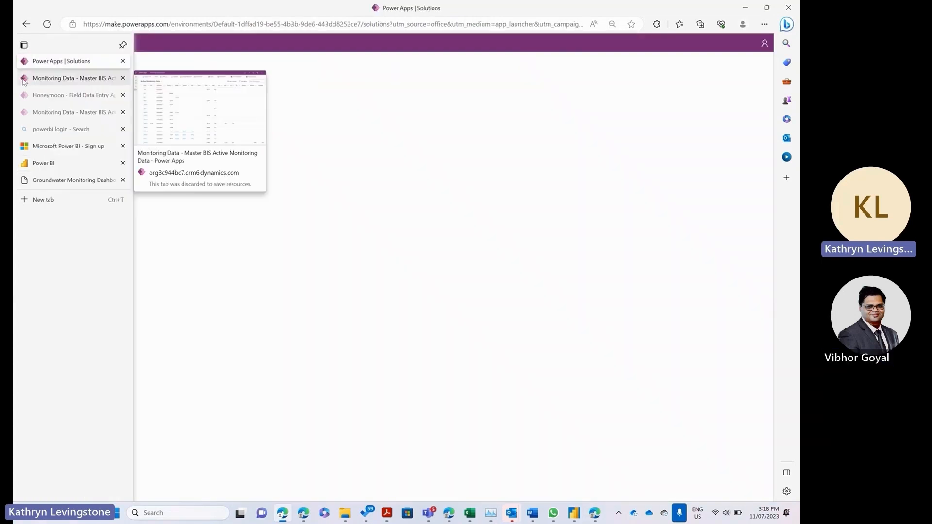
{"action": "left_click", "coordinate": [21, 94]}
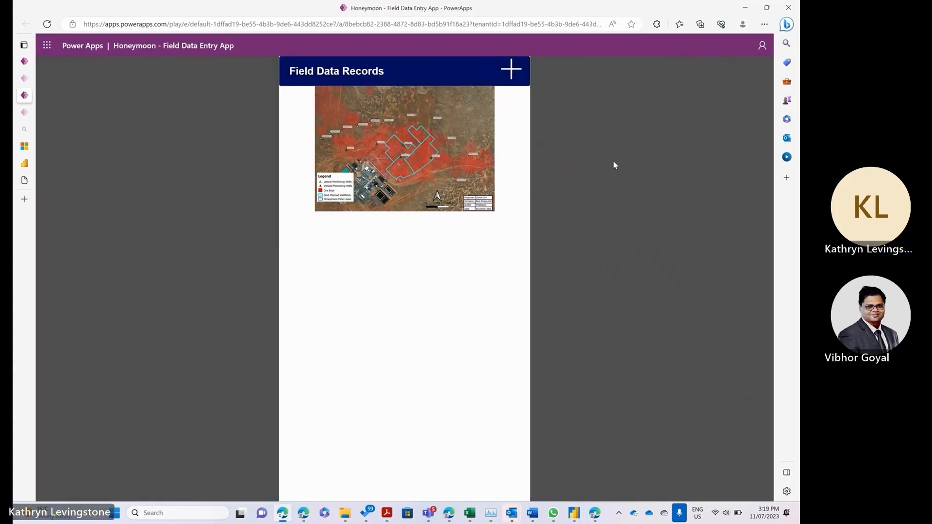
{"action": "left_click", "coordinate": [25, 77]}
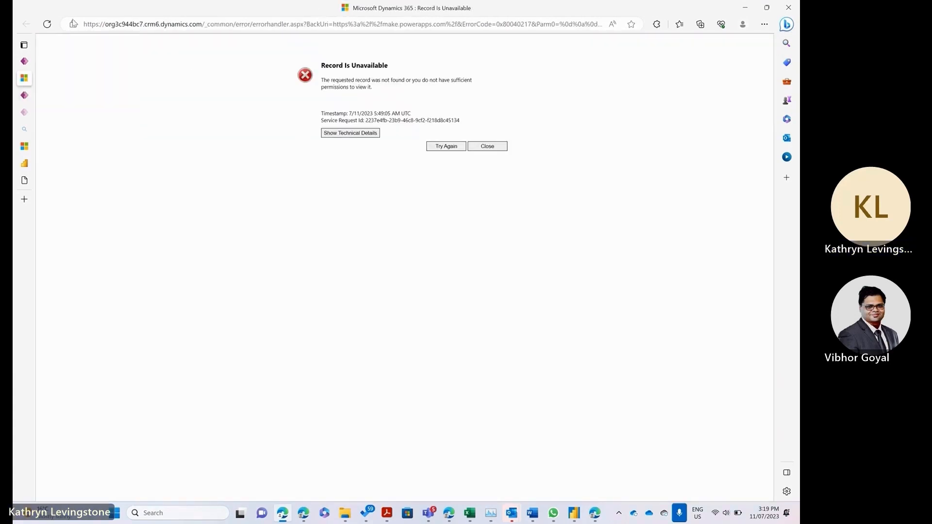
{"action": "left_click", "coordinate": [21, 61]}
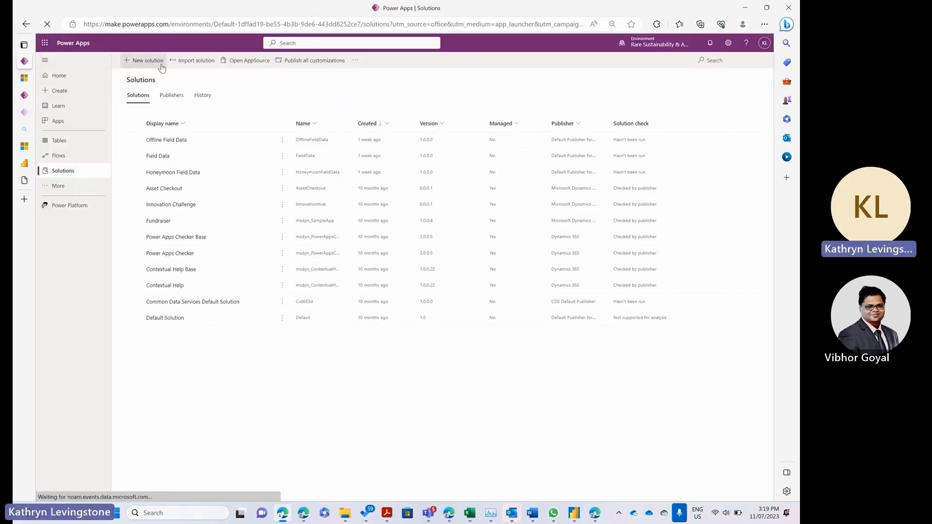
Step: Open the Daily E&R Report app from the Power Apps list of apps and bring up its blank new-entry form
{"action": "left_click", "coordinate": [58, 75]}
{"action": "left_click", "coordinate": [64, 122]}
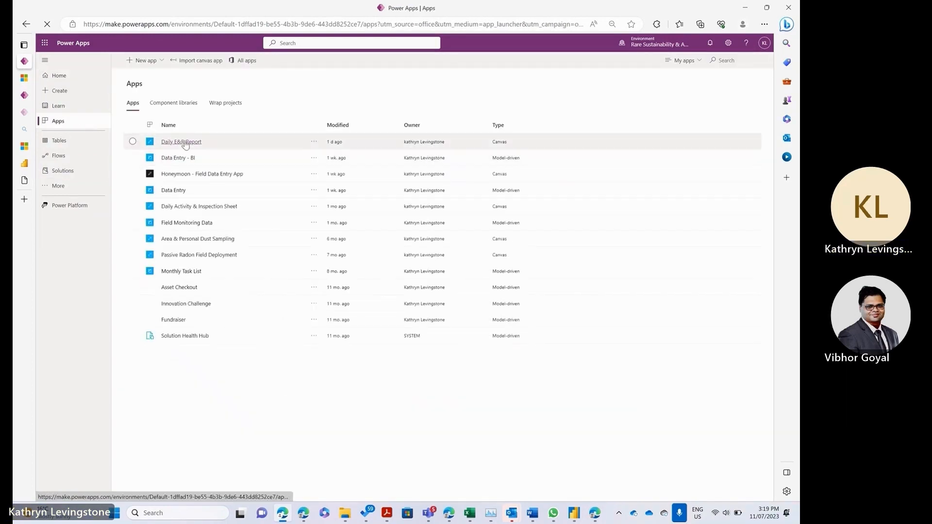
{"action": "left_click", "coordinate": [182, 141]}
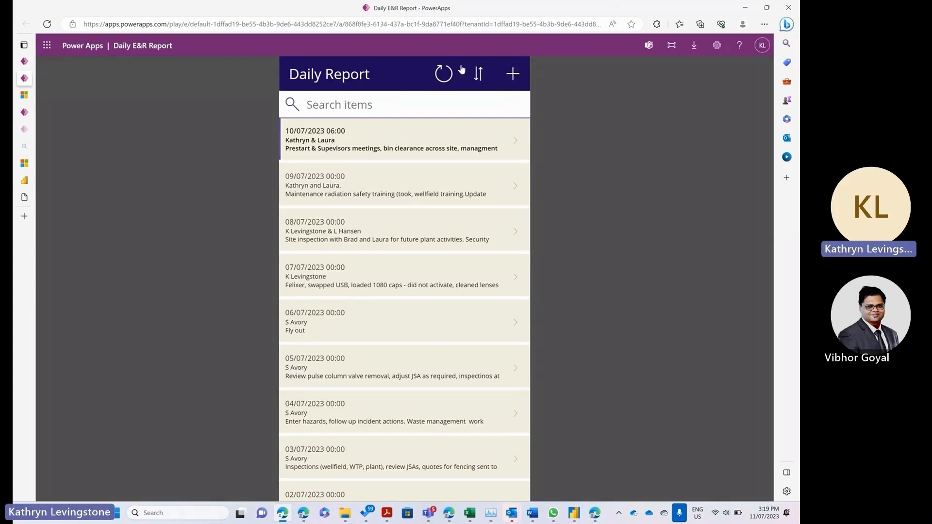
{"action": "left_click", "coordinate": [512, 74]}
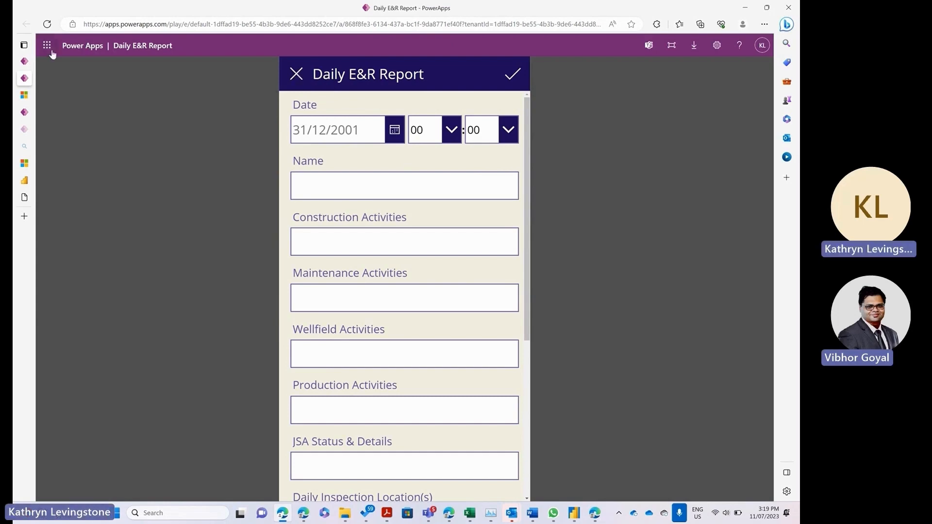
Step: Minimise the browser, collapse the Data pane and widen the Power BI Desktop window, and bring the Word notes document to the front
{"action": "left_click", "coordinate": [744, 8]}
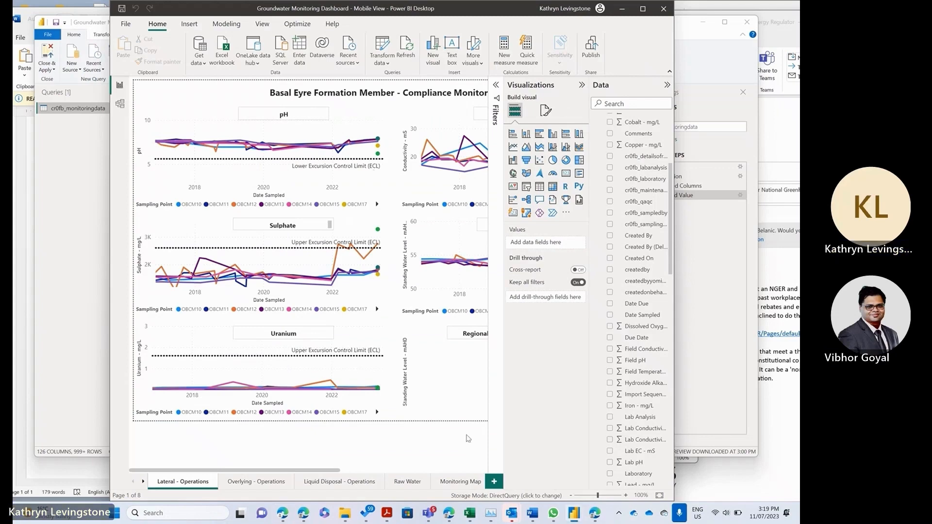
{"action": "left_click", "coordinate": [667, 85]}
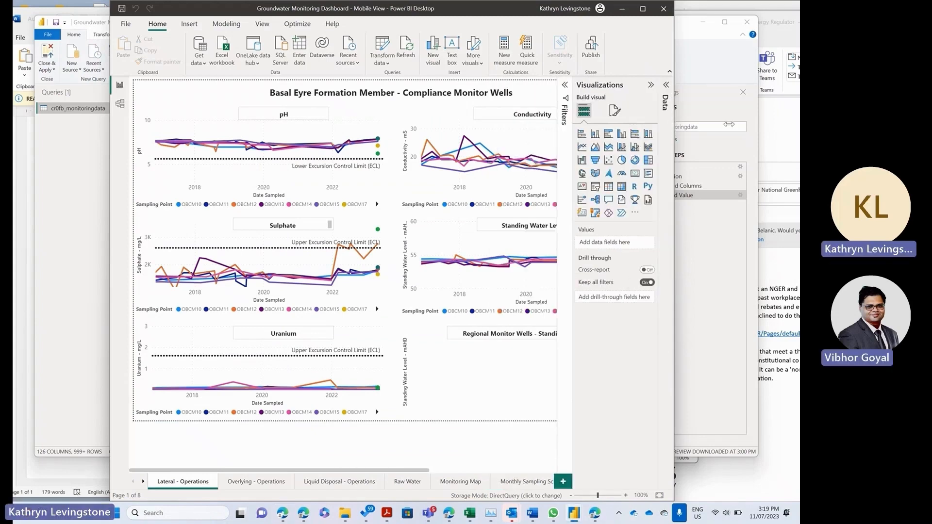
{"action": "left_click_drag", "start_coordinate": [729, 124], "coordinate": [760, 124]}
{"action": "left_click", "coordinate": [17, 262]}
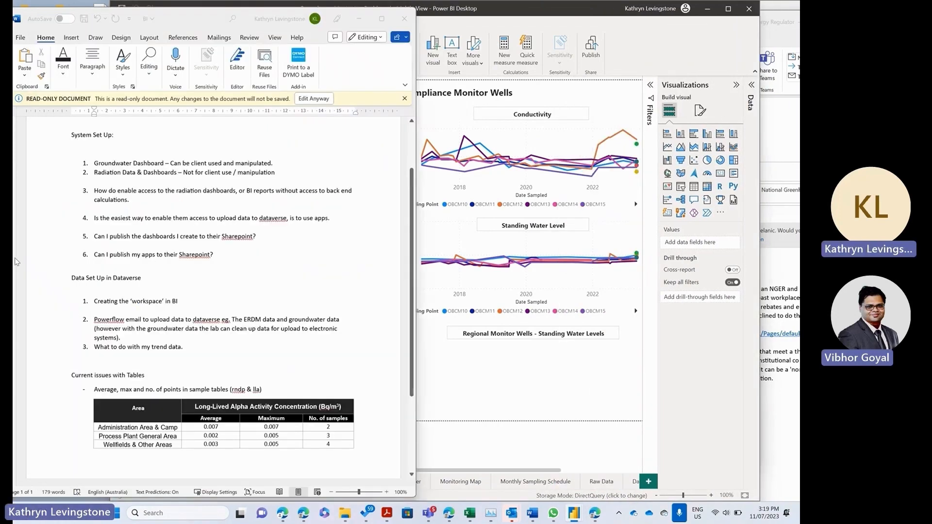
Step: Return to the browser's Power BI dataset settings and expand the Query Caching section to review its options
{"action": "left_click", "coordinate": [283, 514]}
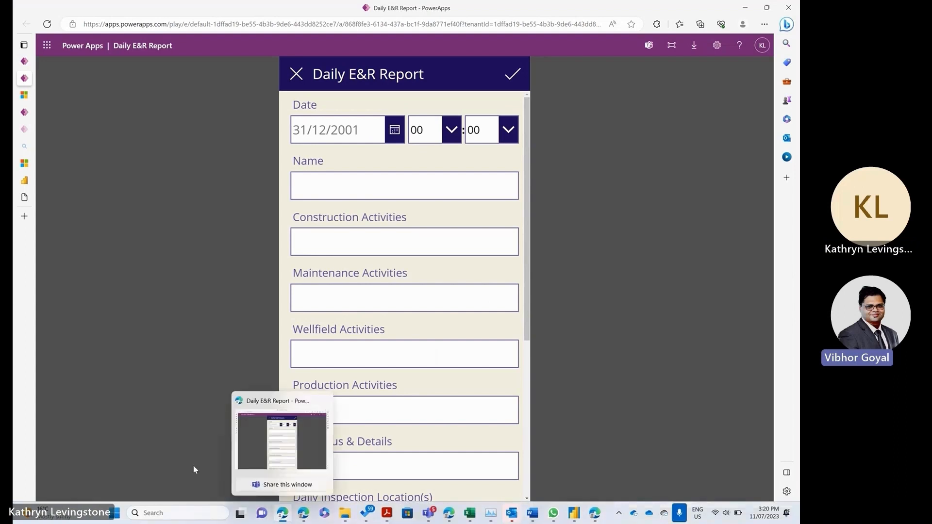
{"action": "left_click", "coordinate": [30, 181]}
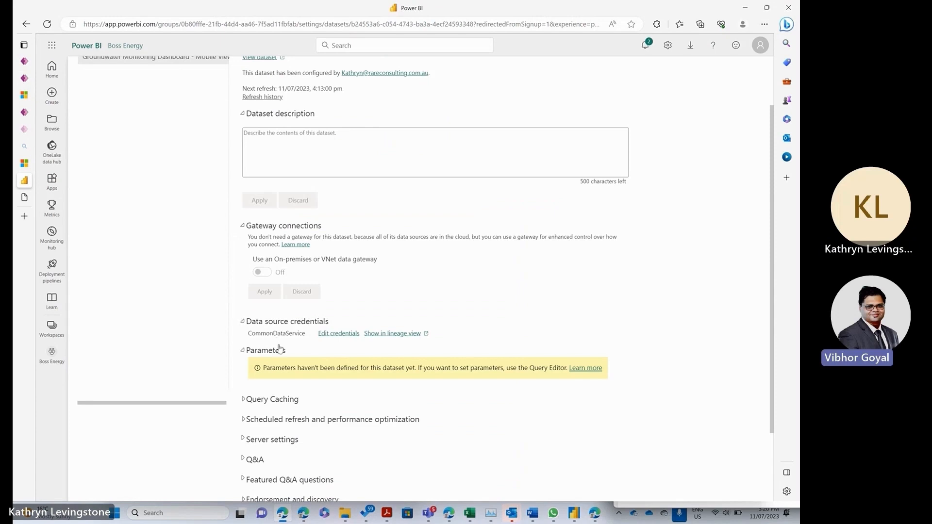
{"action": "scroll", "coordinate": [282, 374], "scroll_direction": "down", "scroll_amount": 2}
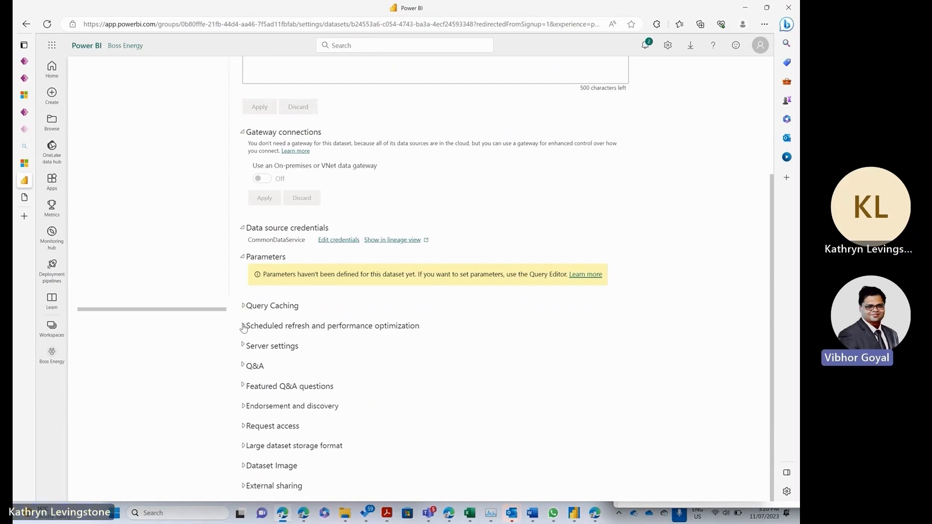
{"action": "left_click", "coordinate": [243, 306]}
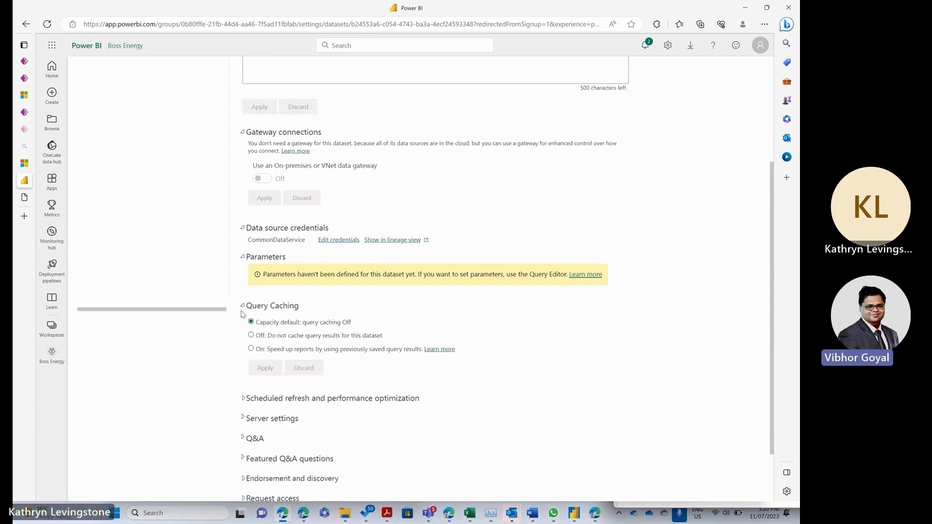
{"action": "scroll", "coordinate": [231, 370], "scroll_direction": "down", "scroll_amount": 2}
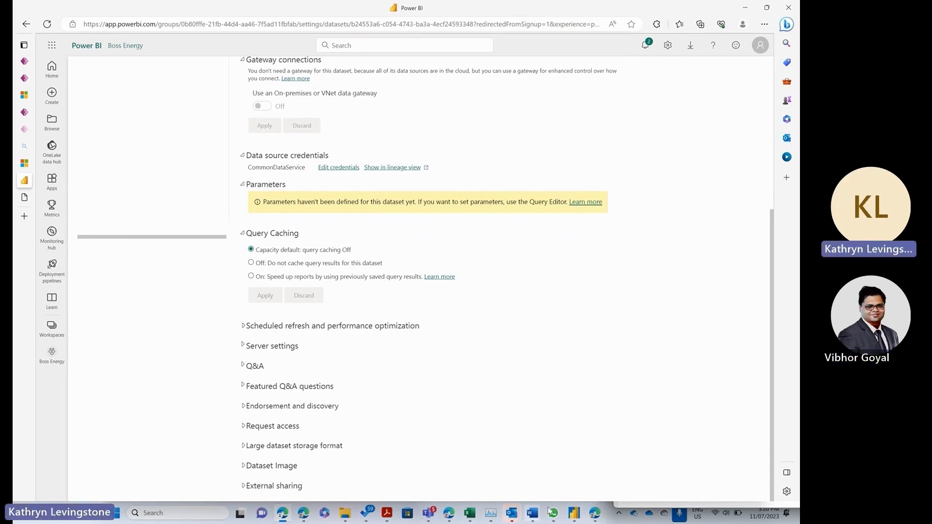
Step: Switch to the Groundwater Monitoring Dashboard in Power BI Desktop, examine the SQL Server database connector's advanced options, and cancel without connecting
{"action": "left_click", "coordinate": [567, 515]}
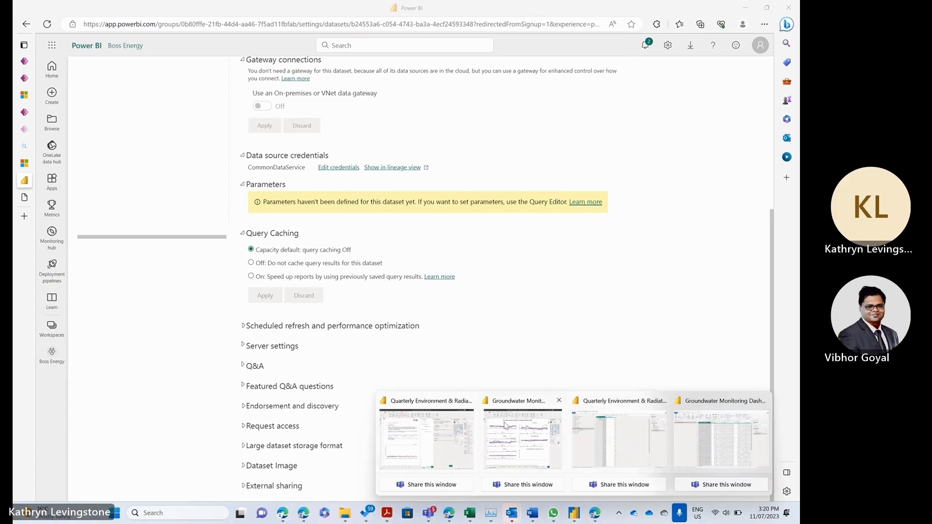
{"action": "left_click", "coordinate": [504, 427]}
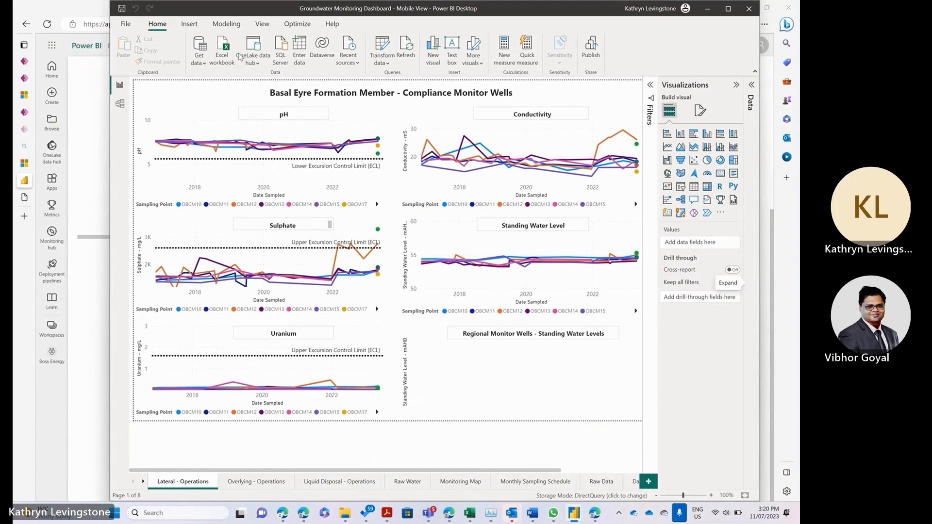
{"action": "left_click", "coordinate": [201, 49]}
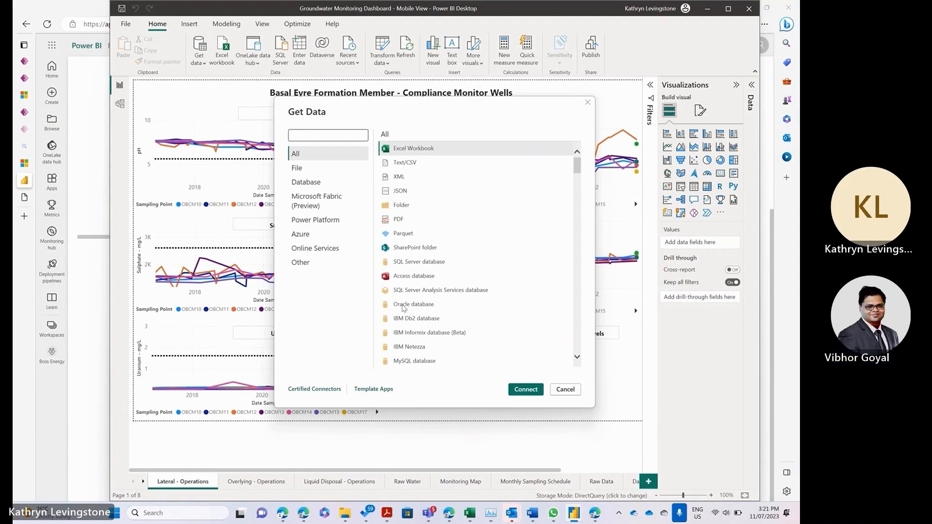
{"action": "scroll", "coordinate": [402, 308], "scroll_direction": "down", "scroll_amount": 3}
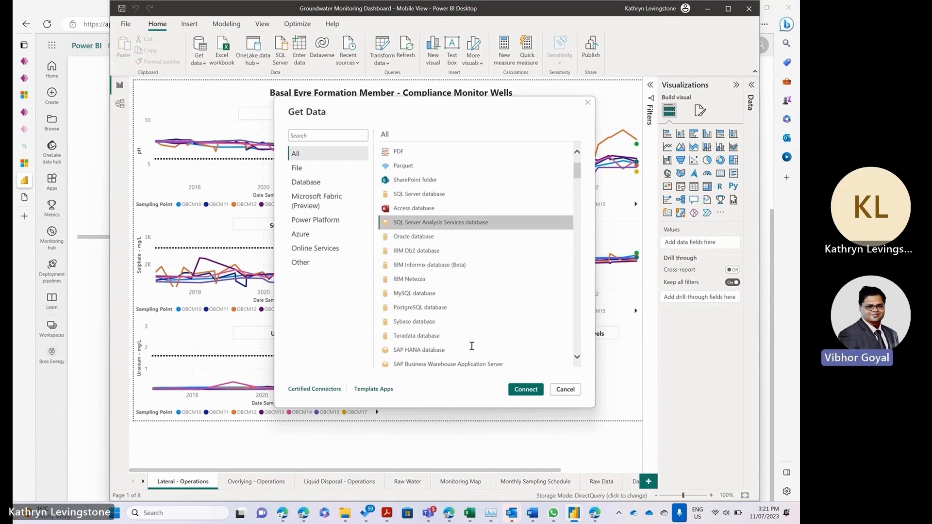
{"action": "left_click", "coordinate": [433, 194]}
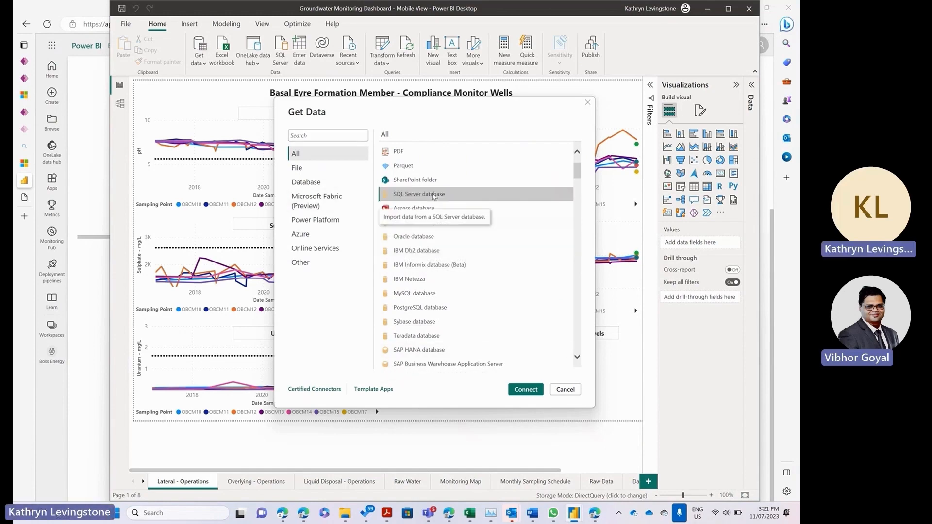
{"action": "left_click", "coordinate": [524, 390]}
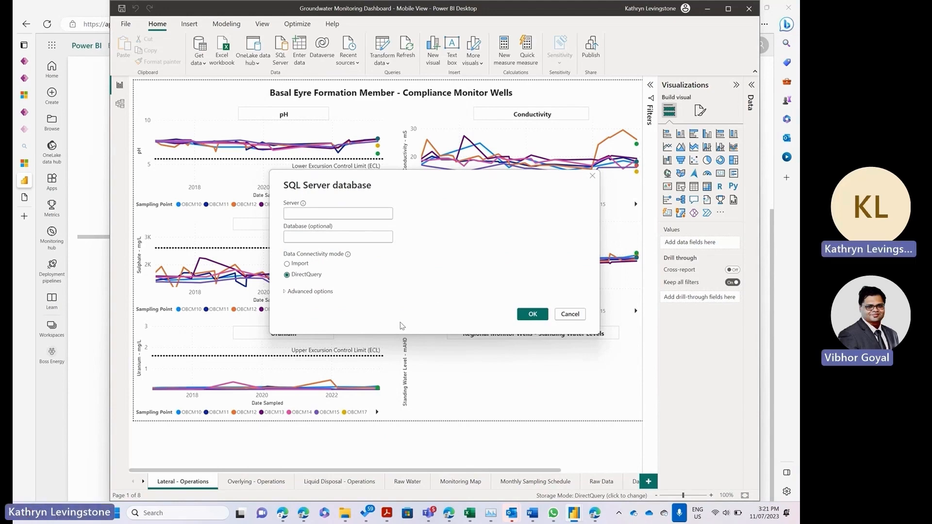
{"action": "left_click", "coordinate": [286, 292]}
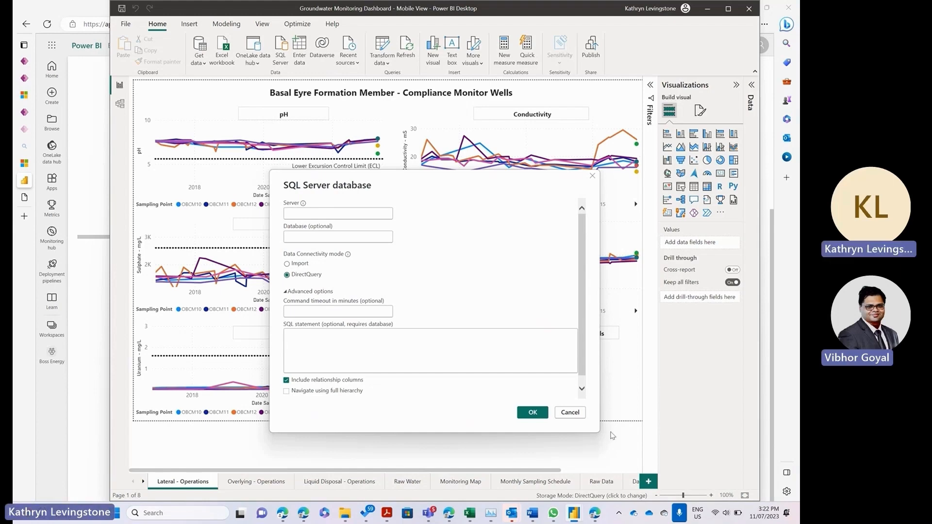
{"action": "left_click", "coordinate": [570, 412]}
Step: Return to the dataset settings in the browser, set the scheduled refresh frequency to Daily, and apply it
{"action": "left_click", "coordinate": [82, 416]}
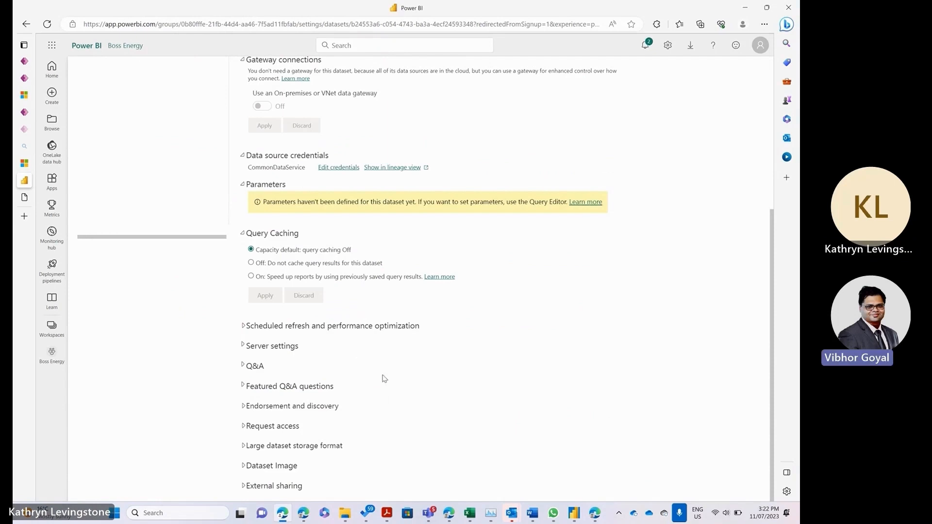
{"action": "left_click", "coordinate": [245, 328]}
{"action": "scroll", "coordinate": [386, 447], "scroll_direction": "down", "scroll_amount": 1}
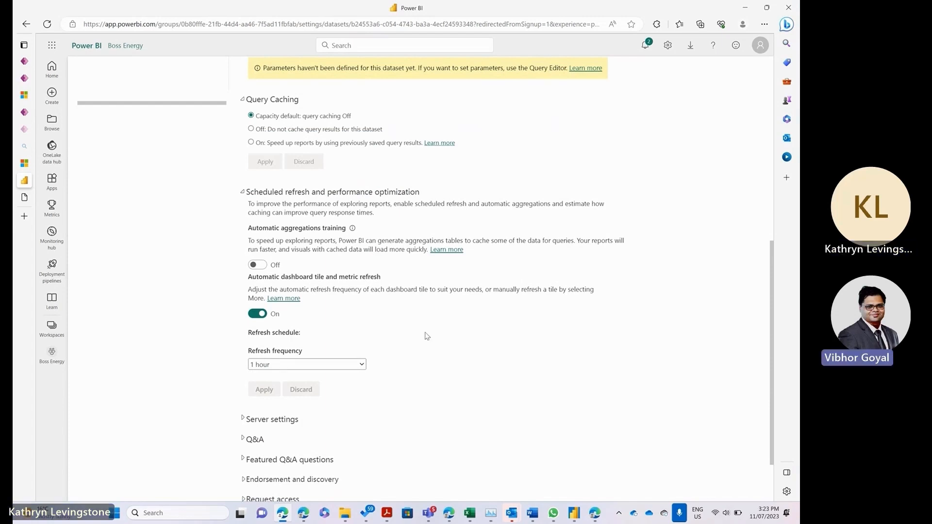
{"action": "left_click", "coordinate": [299, 365]}
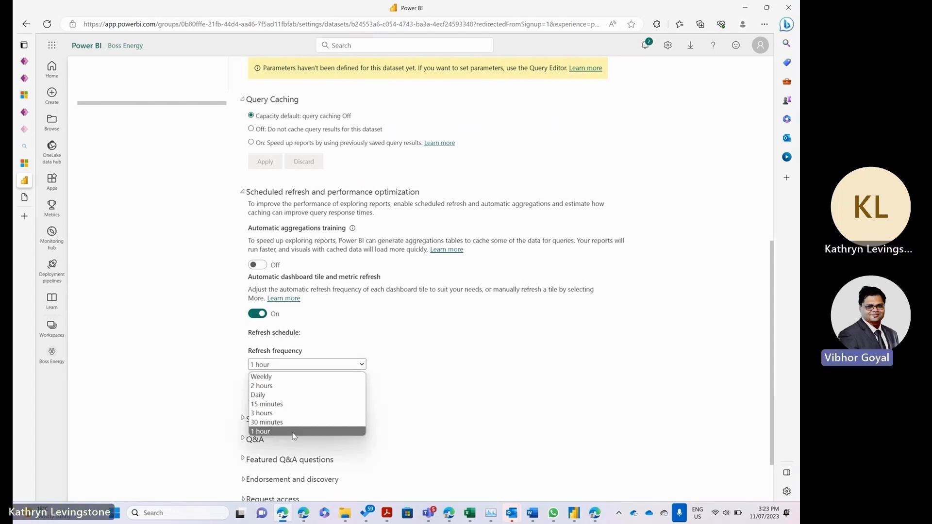
{"action": "left_click", "coordinate": [297, 394]}
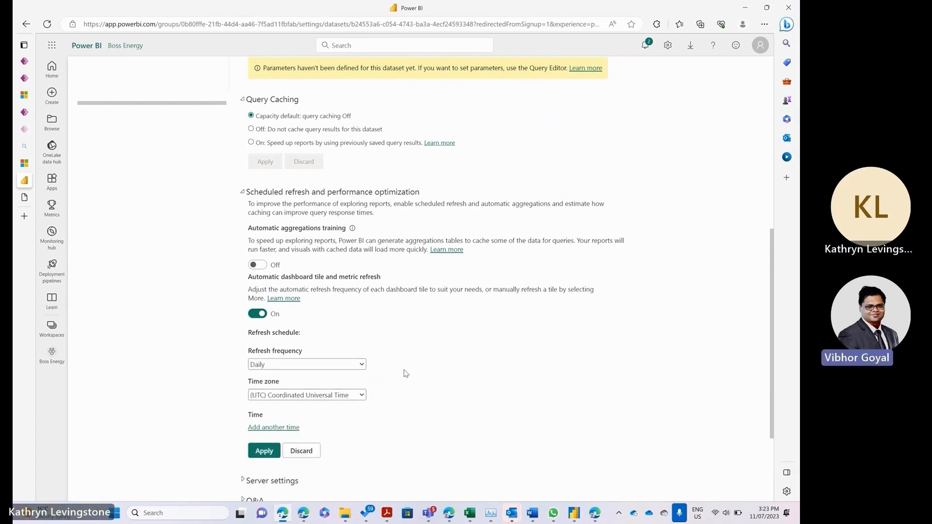
{"action": "left_click", "coordinate": [264, 451]}
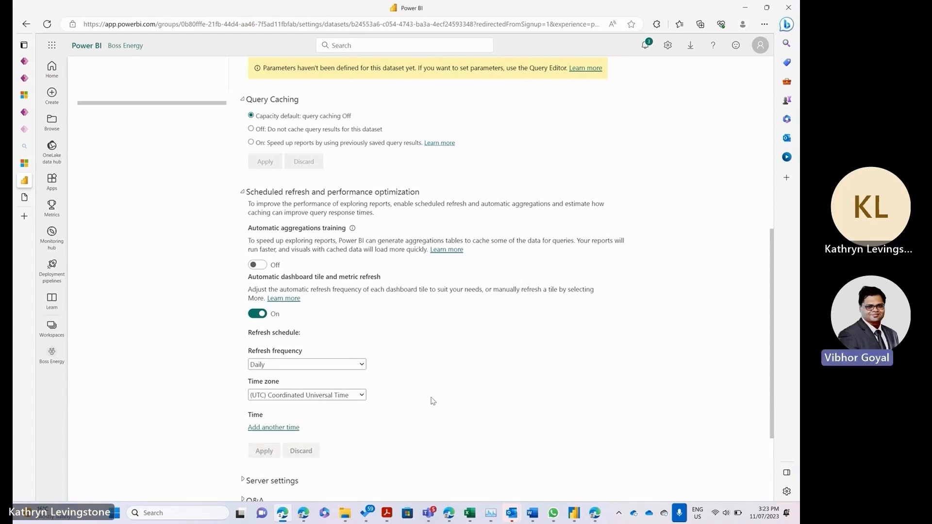
Step: Add a 2:00 AM refresh time to the dataset's daily schedule and apply it
{"action": "left_click", "coordinate": [287, 428]}
{"action": "scroll", "coordinate": [287, 429], "scroll_direction": "down", "scroll_amount": 2}
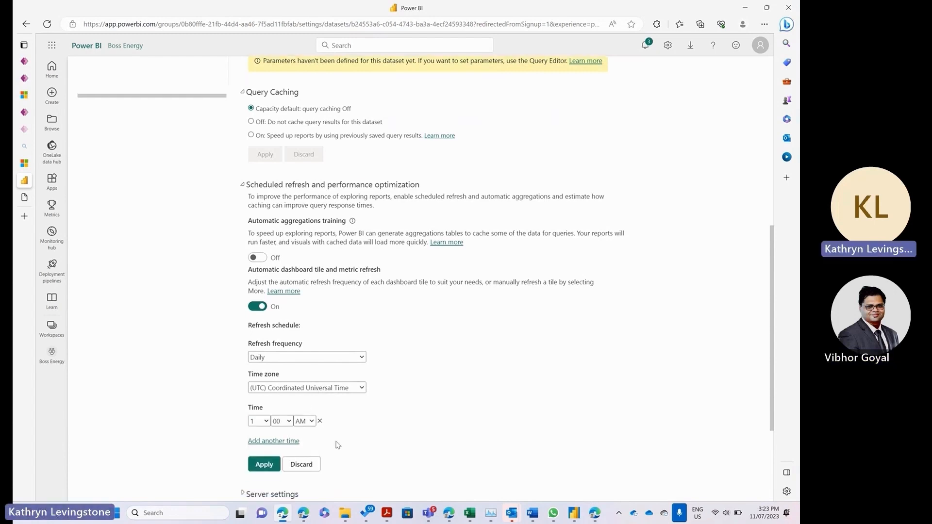
{"action": "left_click", "coordinate": [269, 362]}
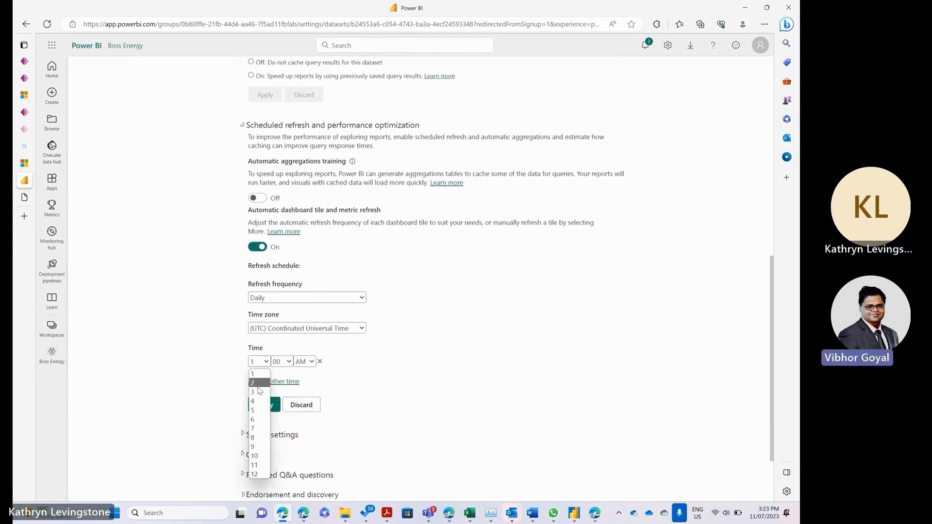
{"action": "left_click", "coordinate": [258, 391]}
{"action": "left_click", "coordinate": [264, 405]}
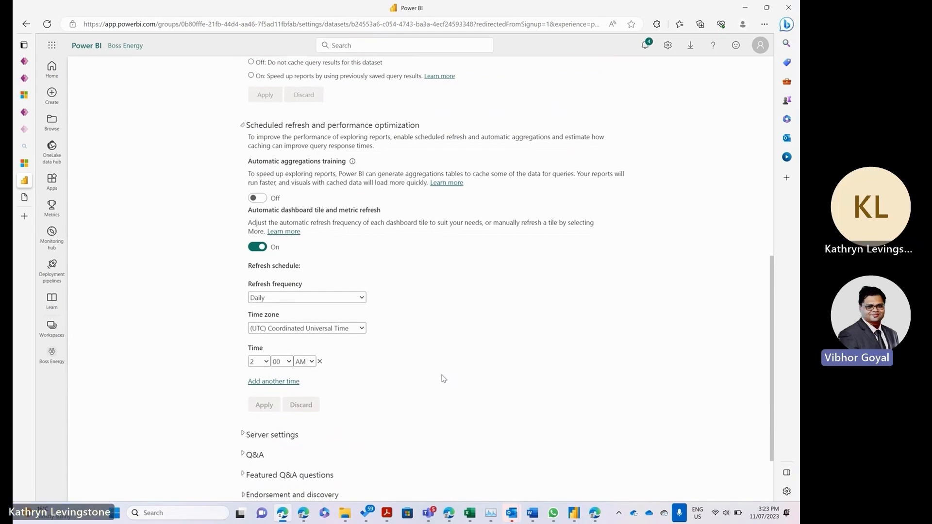
{"action": "scroll", "coordinate": [443, 379], "scroll_direction": "up", "scroll_amount": 1}
{"action": "scroll", "coordinate": [443, 379], "scroll_direction": "down", "scroll_amount": 3}
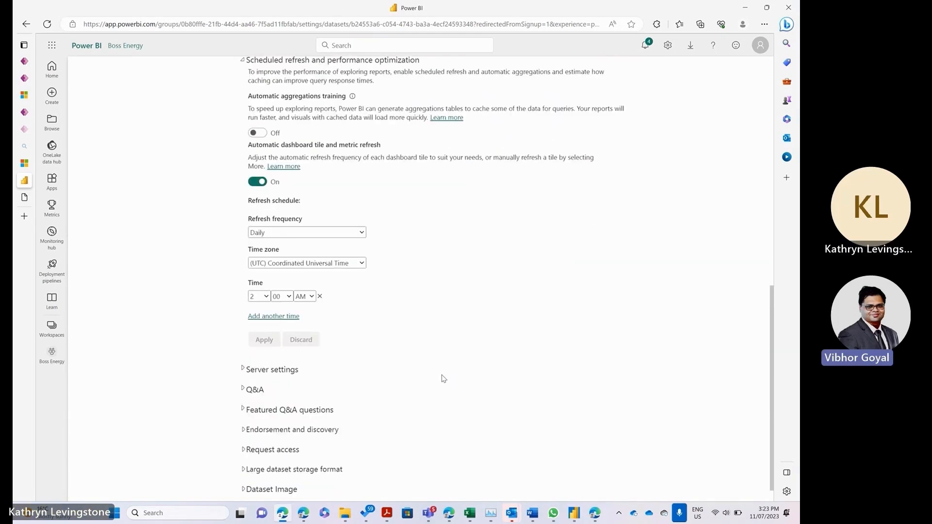
{"action": "scroll", "coordinate": [443, 379], "scroll_direction": "up", "scroll_amount": 1}
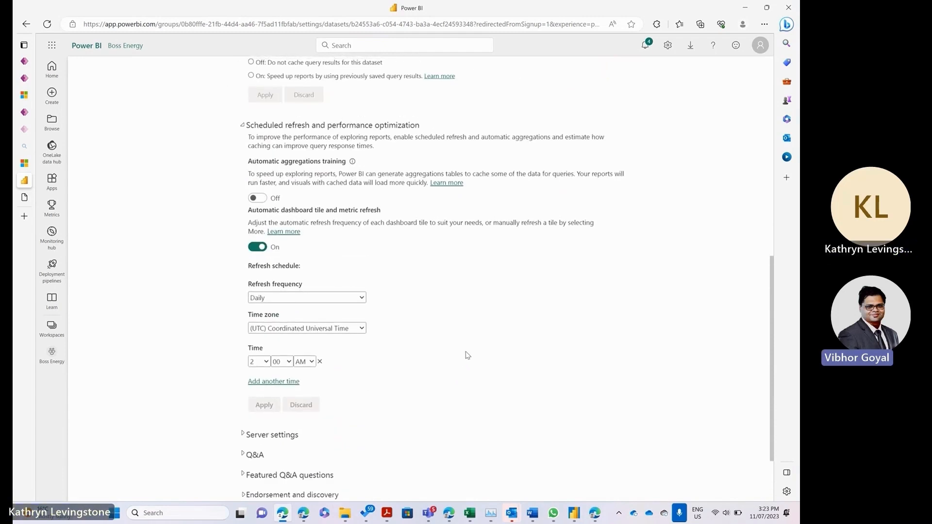
{"action": "left_click", "coordinate": [574, 513]}
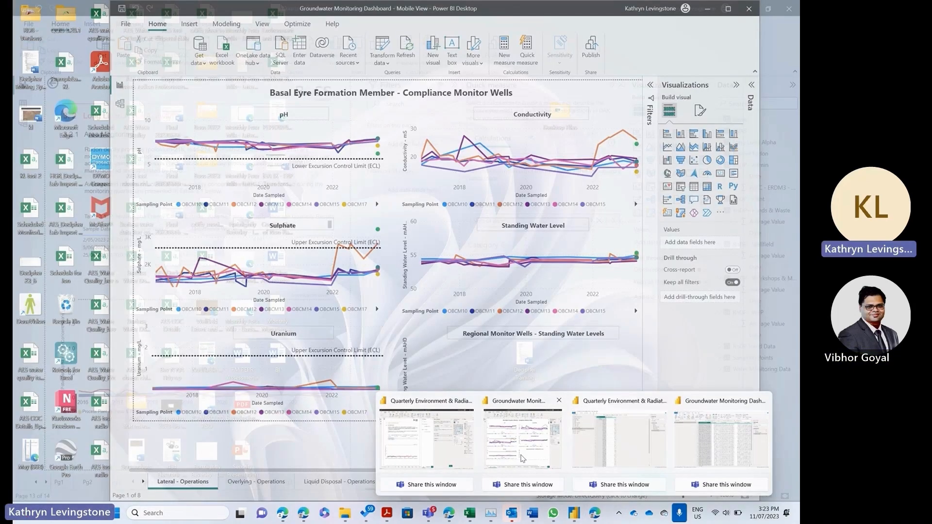
{"action": "left_click", "coordinate": [483, 461]}
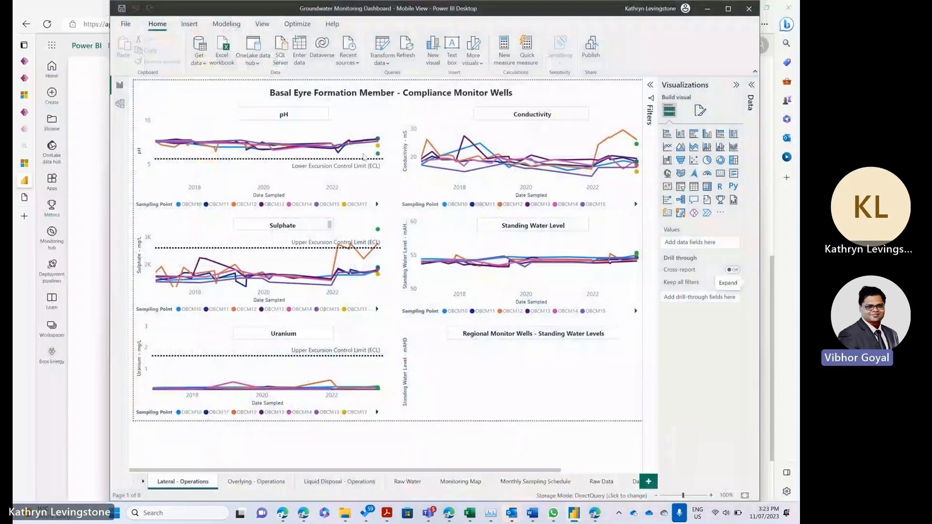
{"action": "left_click", "coordinate": [82, 310]}
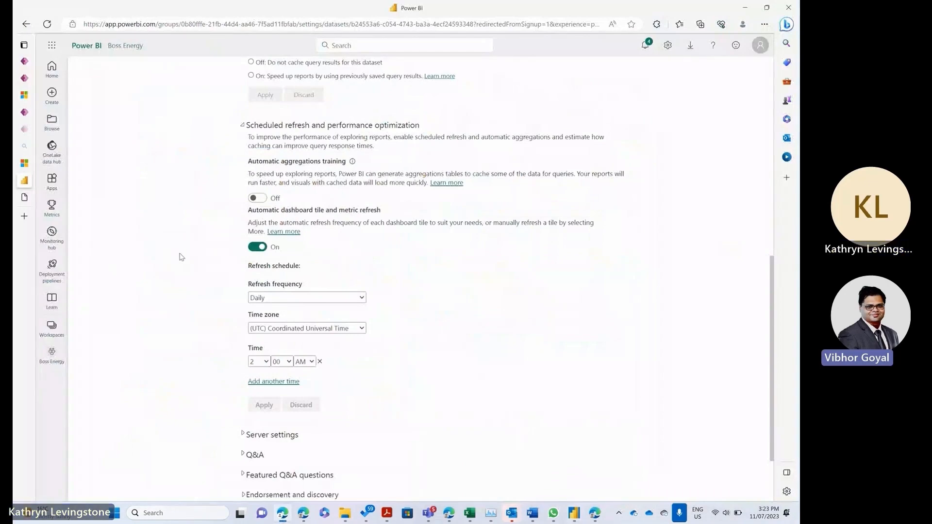
Step: Open the Boss Energy workspace and look through the available actions for the Groundwater Monitoring Dashboard - Mobile View dataset
{"action": "scroll", "coordinate": [312, 296], "scroll_direction": "up", "scroll_amount": 5}
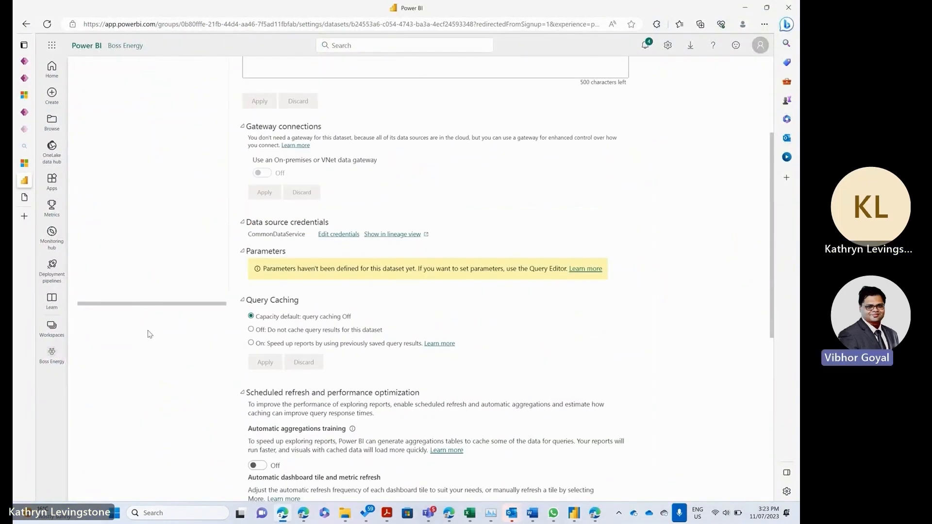
{"action": "left_click", "coordinate": [51, 327]}
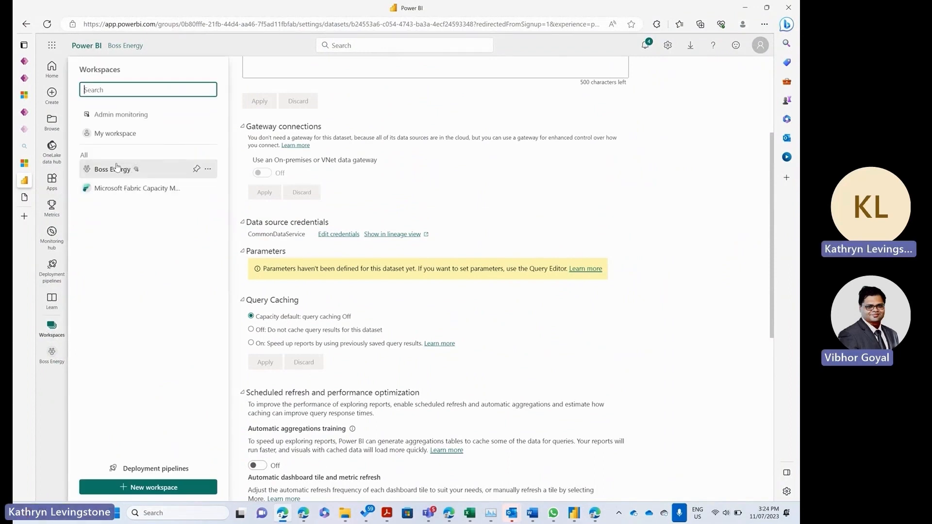
{"action": "left_click", "coordinate": [155, 171]}
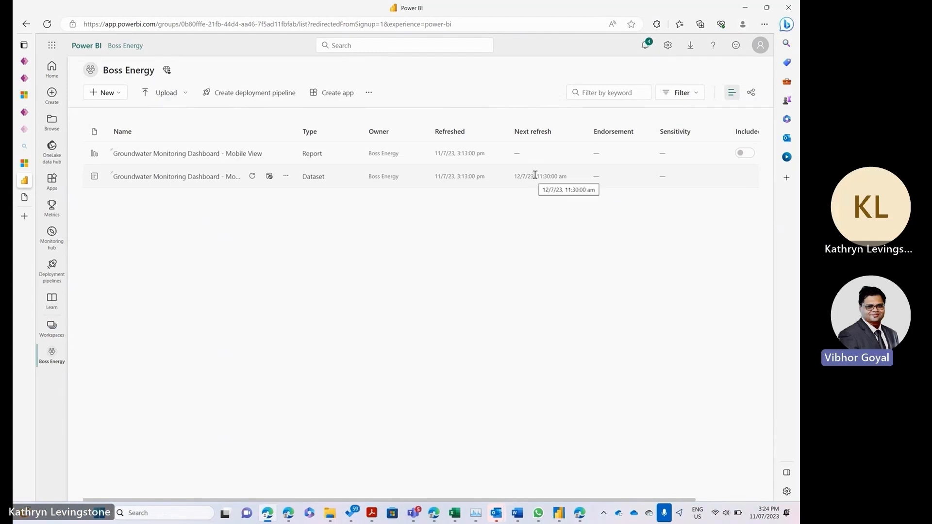
{"action": "left_click", "coordinate": [286, 177]}
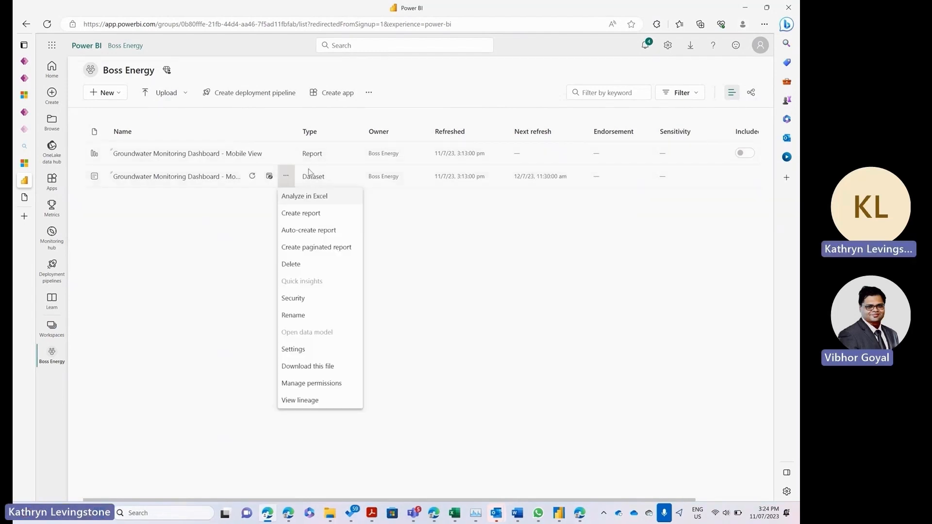
{"action": "left_click", "coordinate": [561, 189]}
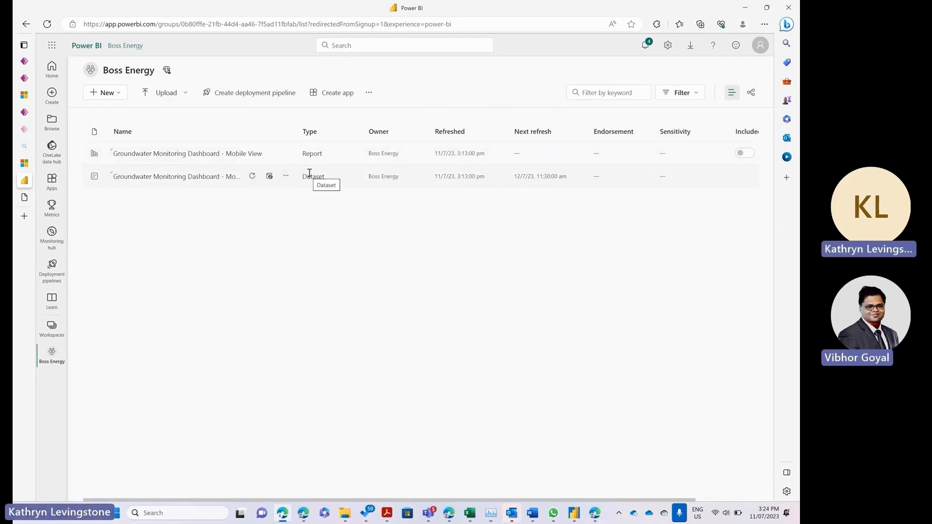
Step: Refresh the Groundwater Monitoring Dashboard - Mobile View dataset immediately, repeating the refresh three times in total
{"action": "left_click", "coordinate": [252, 178]}
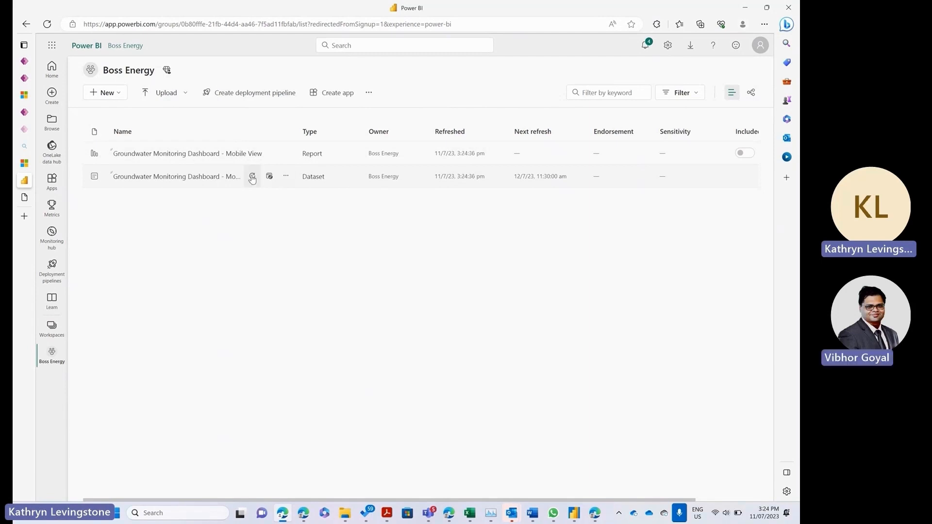
{"action": "left_click", "coordinate": [253, 175]}
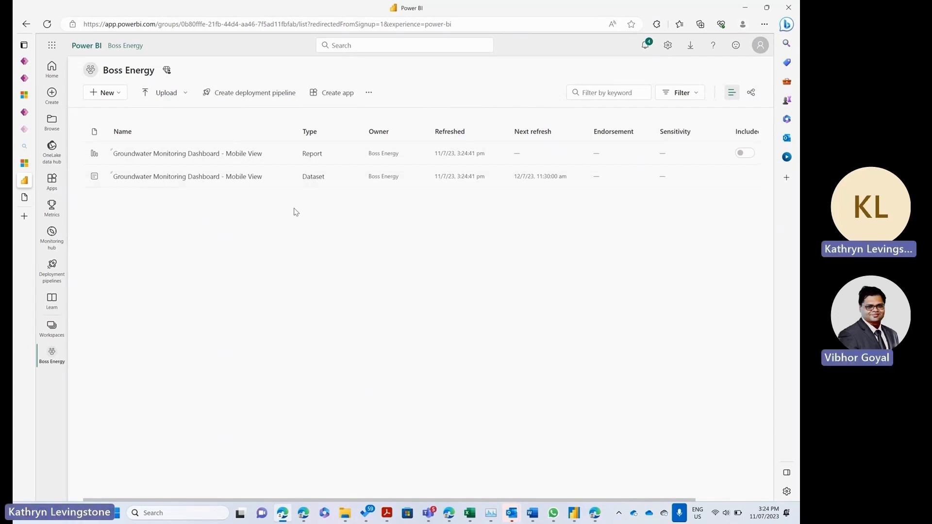
{"action": "mouse_move", "coordinate": [256, 181]}
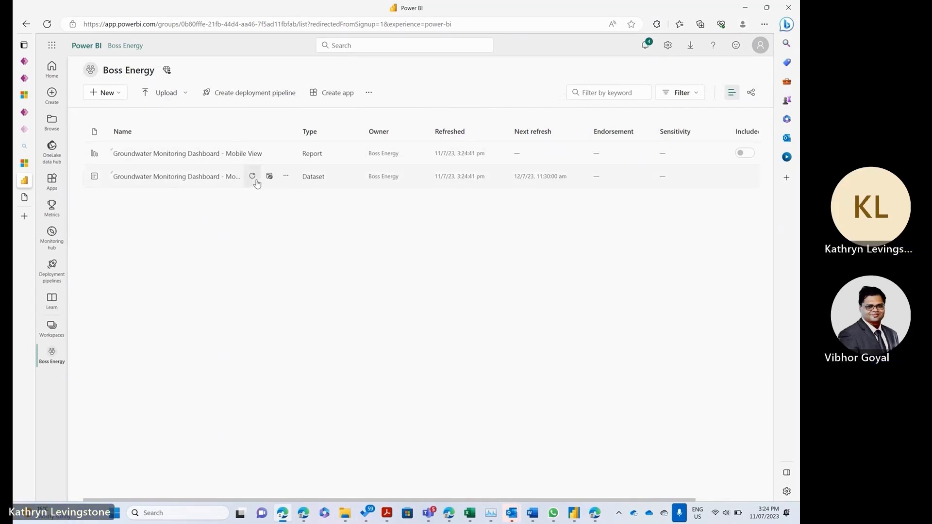
{"action": "left_click", "coordinate": [253, 179]}
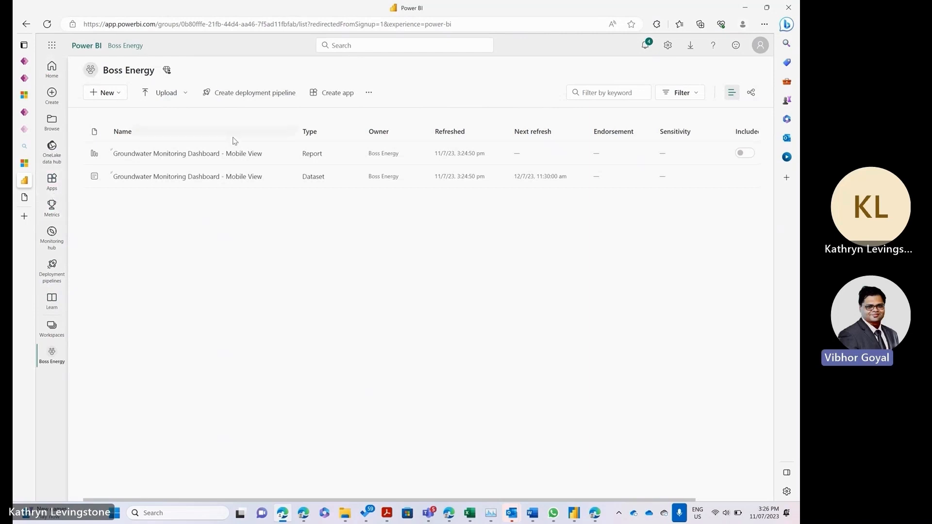
Step: Open the Boss Energy workspace's access management, examine the roles offered for adding people, and close it without adding anyone
{"action": "left_click", "coordinate": [369, 95]}
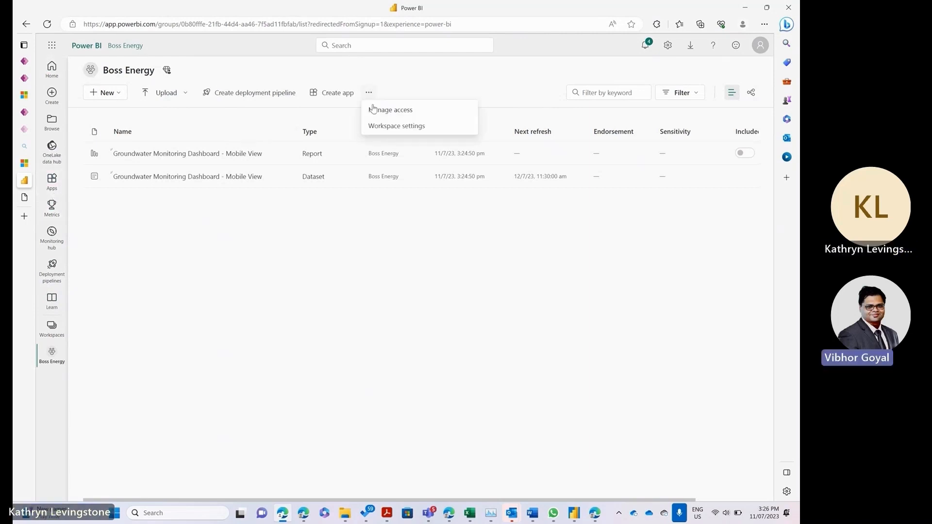
{"action": "left_click", "coordinate": [377, 110]}
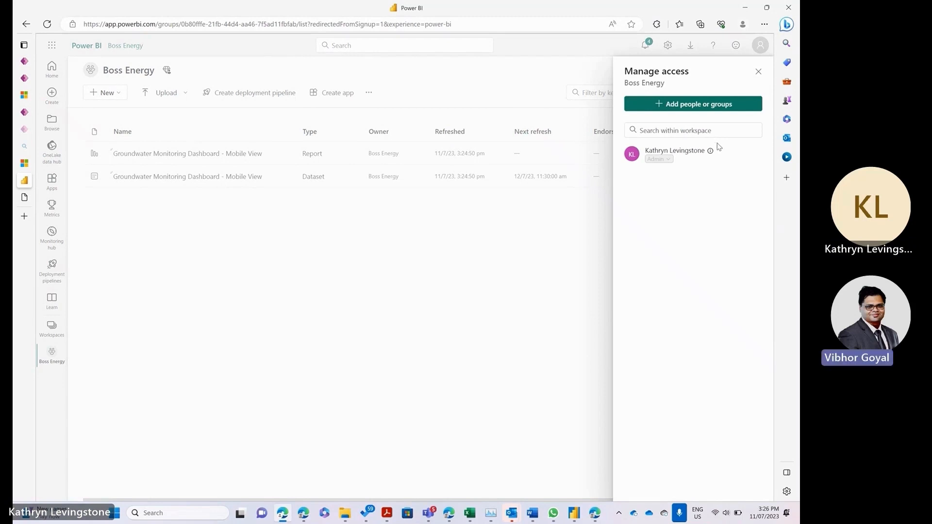
{"action": "left_click", "coordinate": [681, 104]}
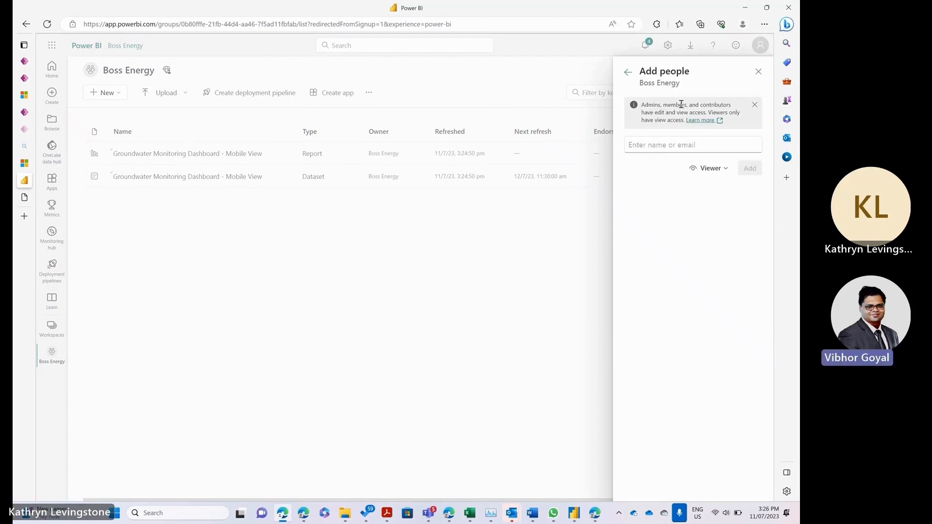
{"action": "left_click", "coordinate": [681, 146]}
{"action": "left_click", "coordinate": [719, 171]}
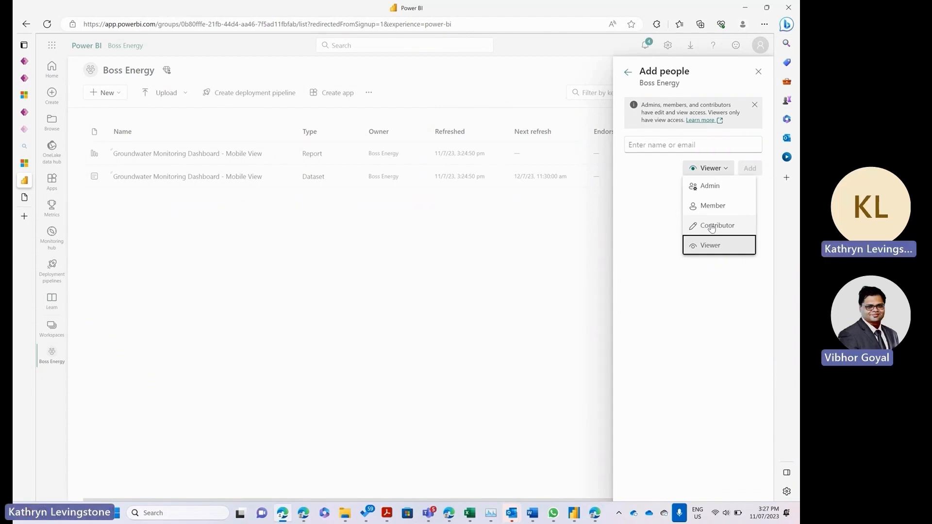
{"action": "left_click", "coordinate": [654, 183]}
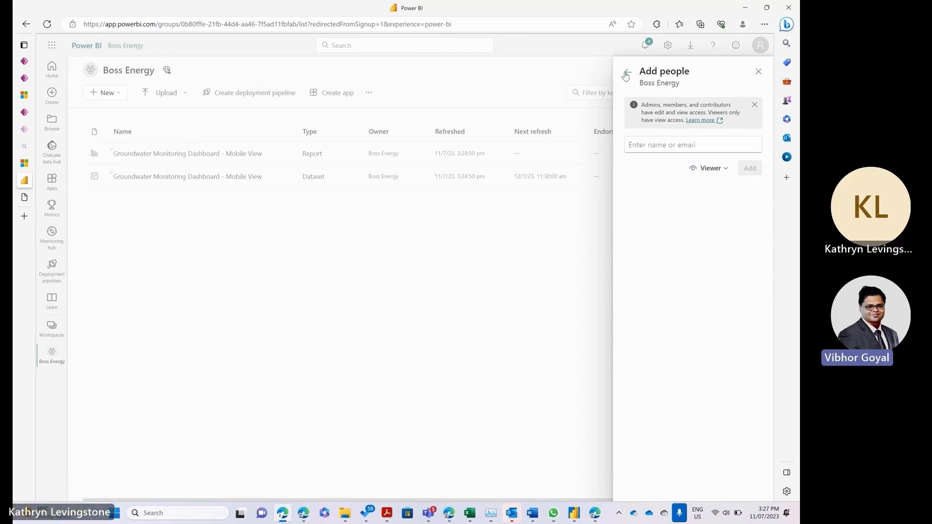
{"action": "left_click", "coordinate": [758, 71]}
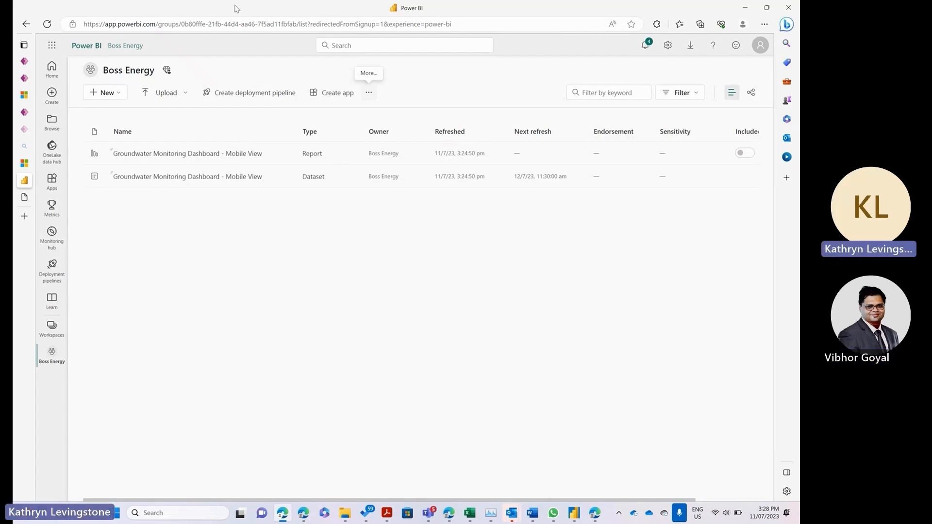
Step: Restore the maximized browser window to a floating one and enlarge it to nearly the full screen height
{"action": "left_click_drag", "start_coordinate": [236, 8], "coordinate": [261, 10]}
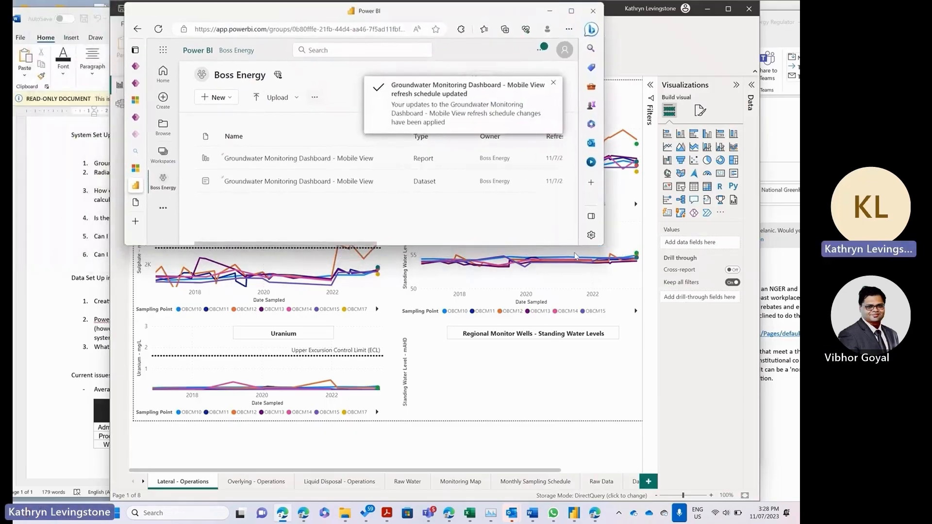
{"action": "left_click_drag", "start_coordinate": [602, 245], "coordinate": [699, 502]}
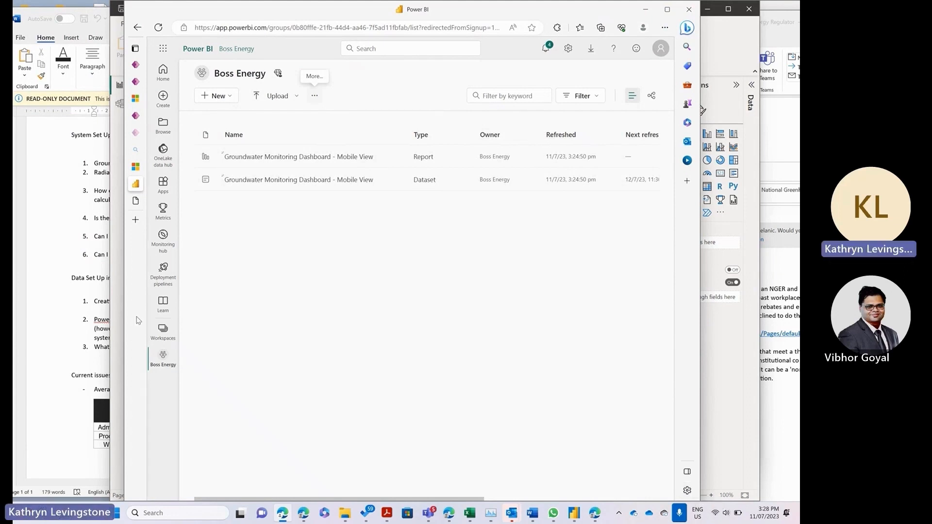
{"action": "mouse_move", "coordinate": [144, 312]}
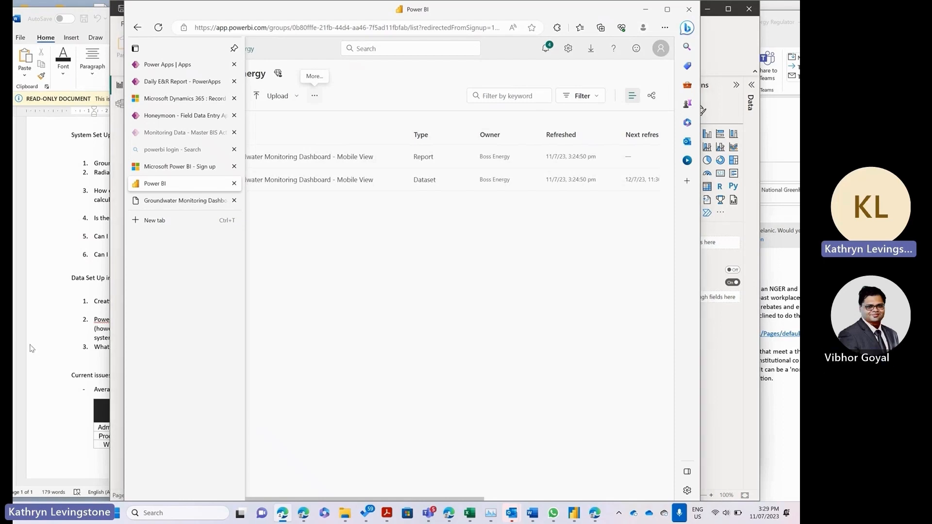
{"action": "key", "text": "alt+Tab"}
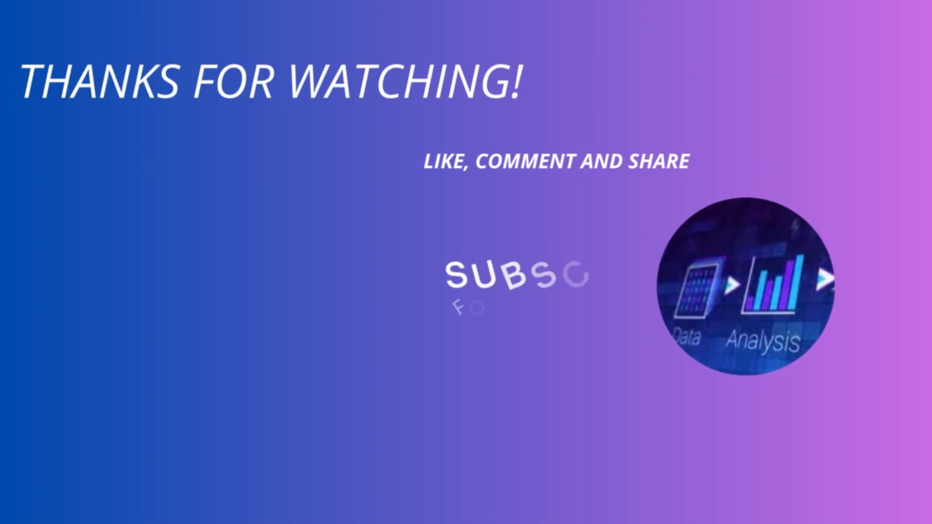